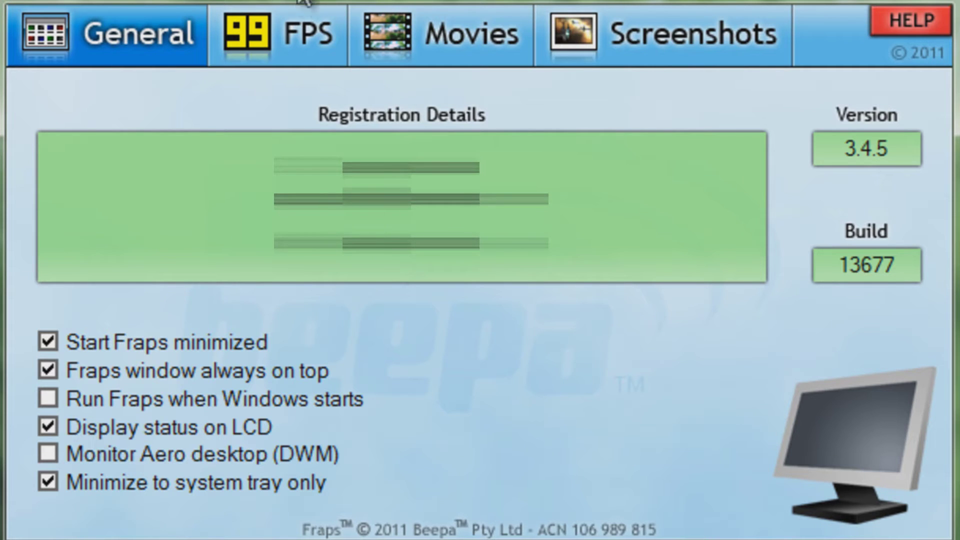
On the FPS tab, move the overlay through all four corners, then hide it
click(287, 29)
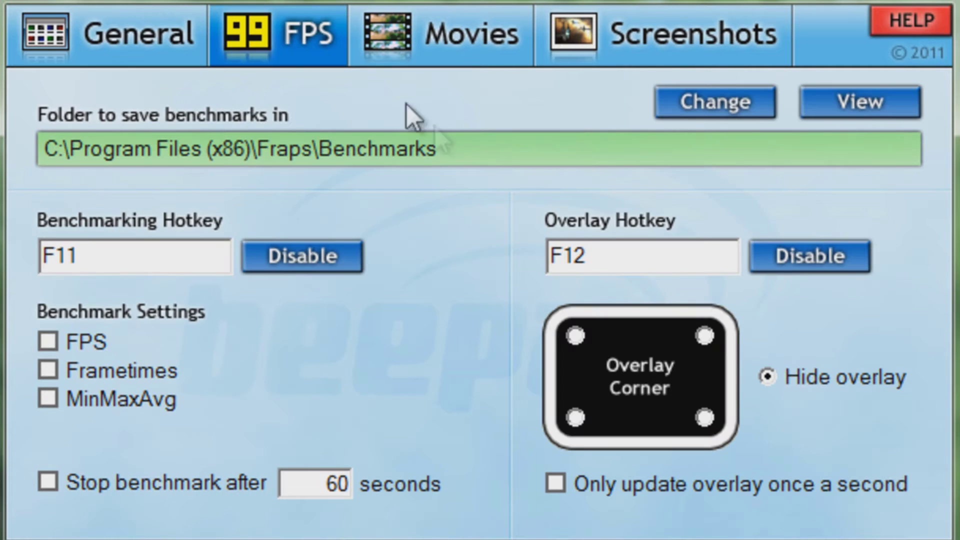
click(575, 336)
click(705, 336)
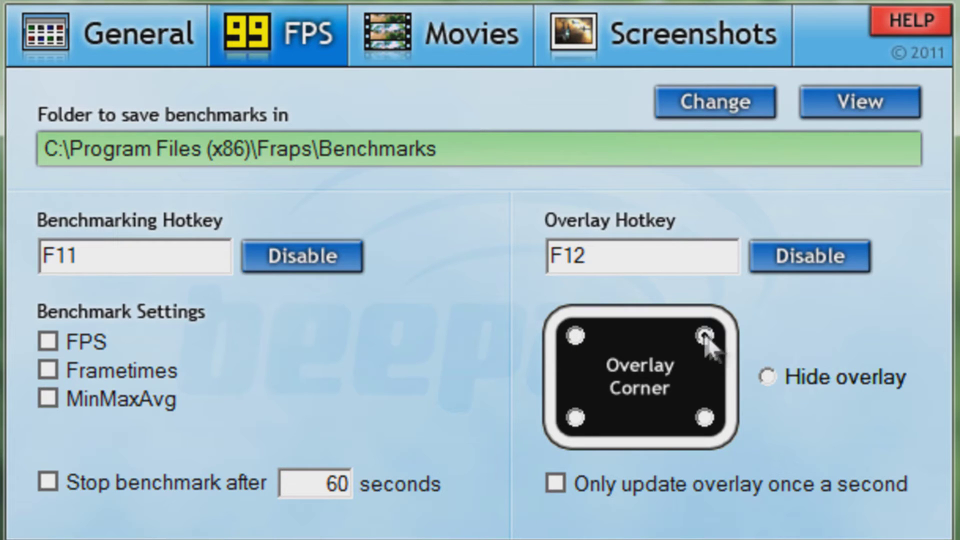
click(705, 417)
click(575, 418)
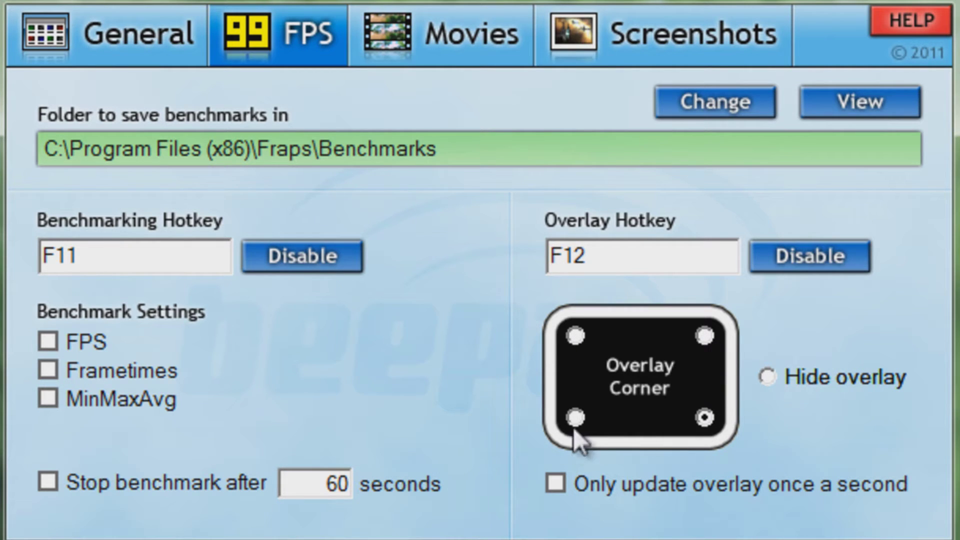
click(577, 337)
click(772, 380)
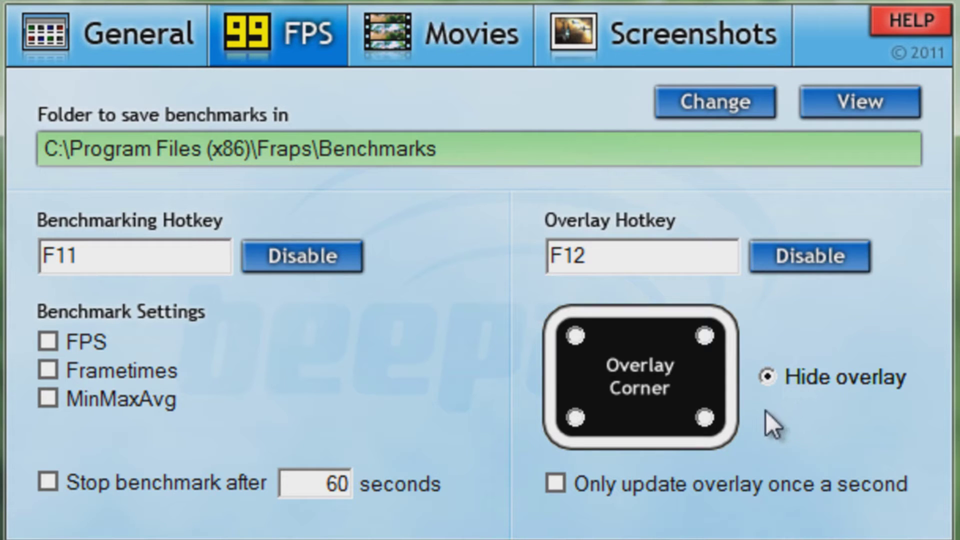
Show the Movies capture settings and select the custom 29.97 frame rate value
click(452, 30)
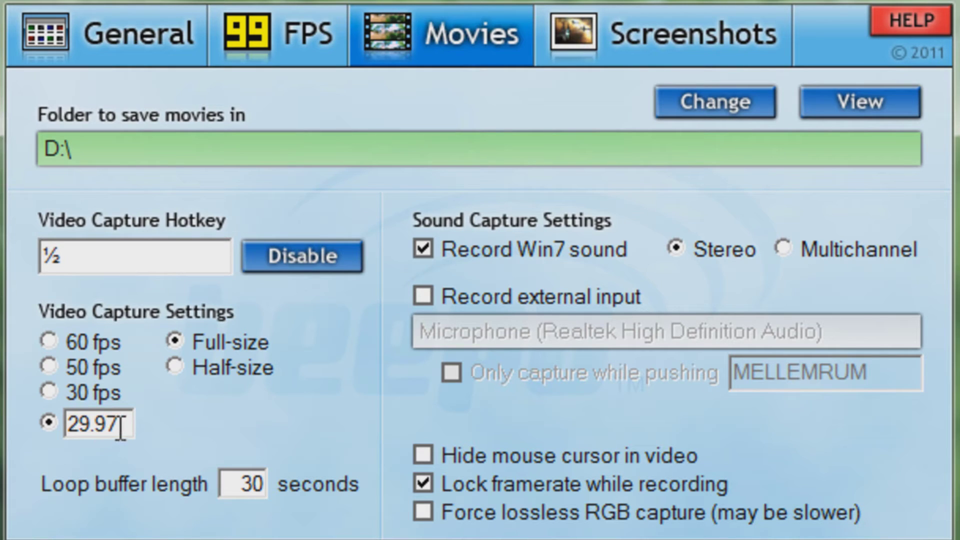
drag(120, 428, 68, 425)
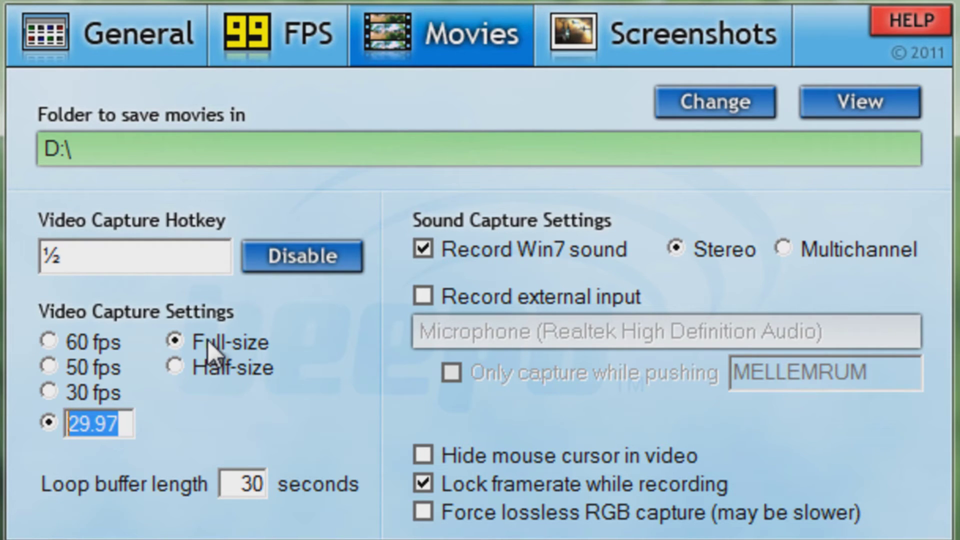
Look over the Screenshots settings, then return to the Movies settings
click(656, 50)
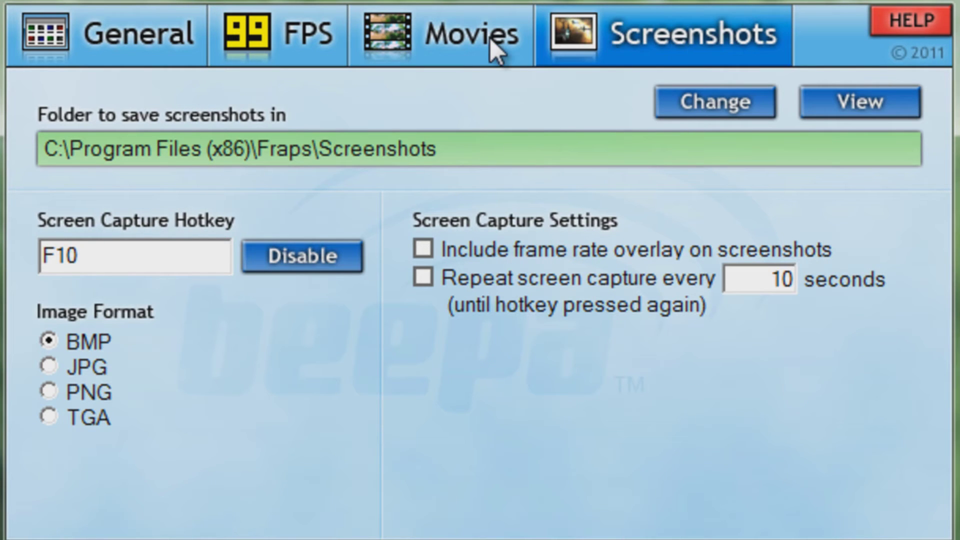
click(490, 38)
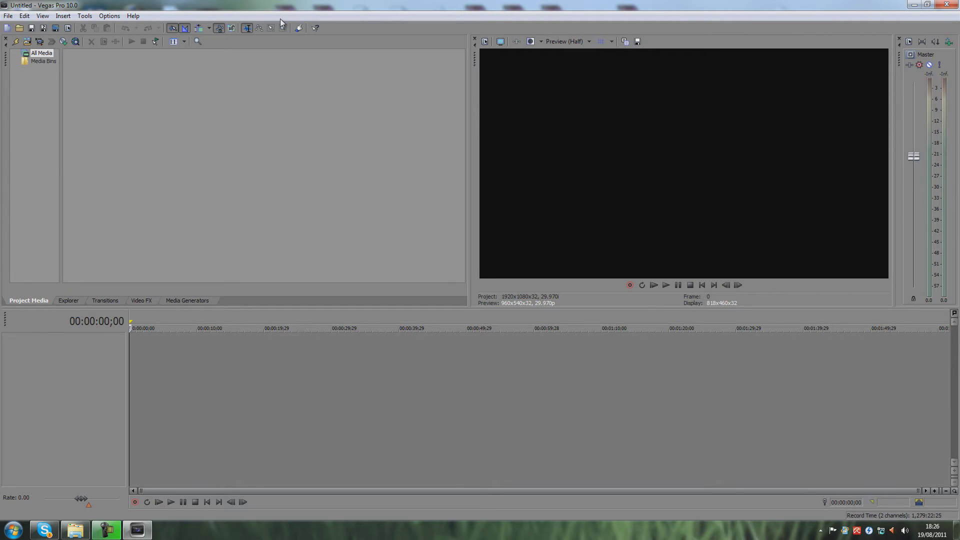
Open the New Project settings from the File menu, close them, and reopen them
click(8, 14)
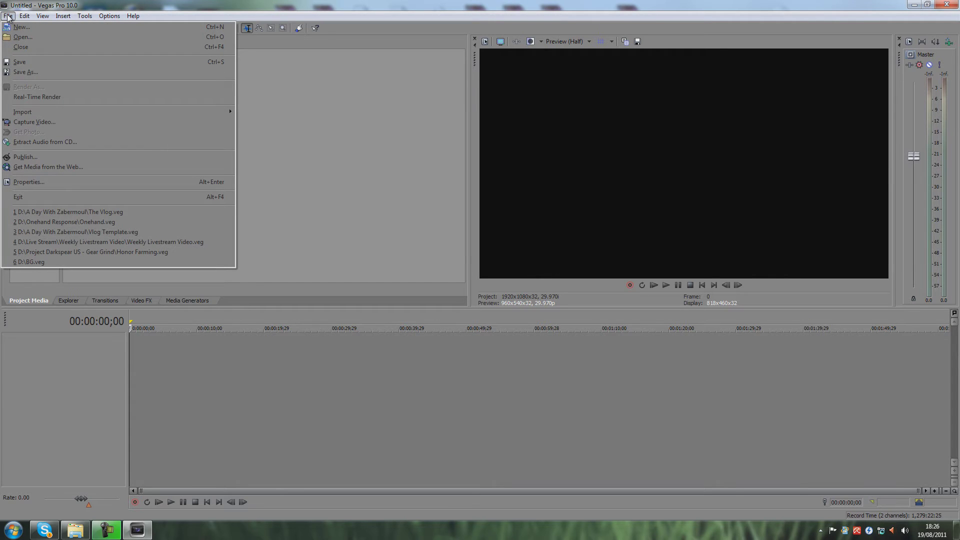
click(21, 28)
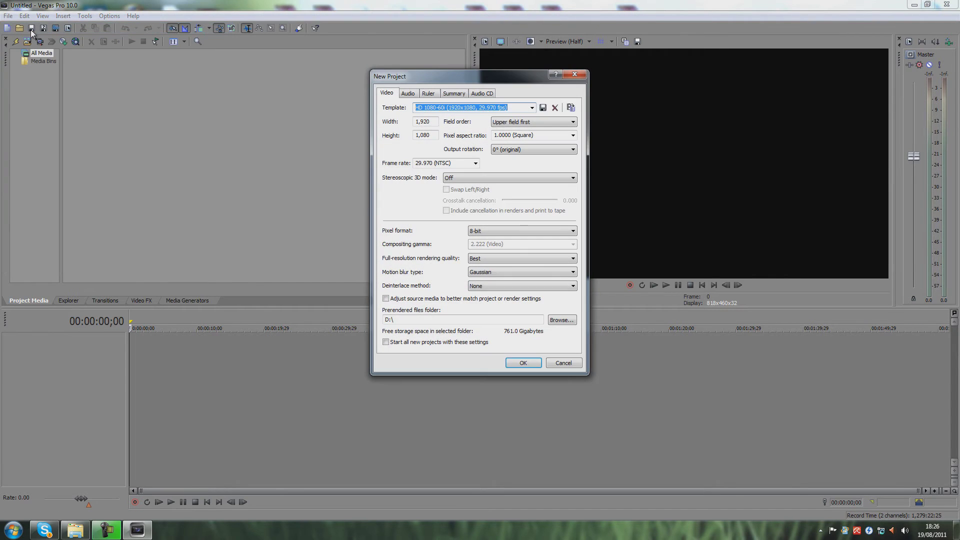
click(523, 363)
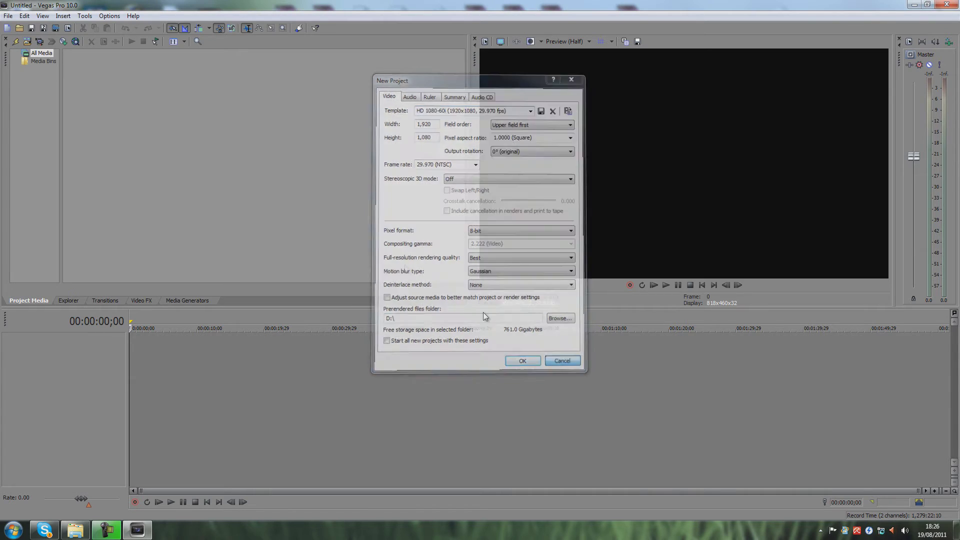
click(9, 16)
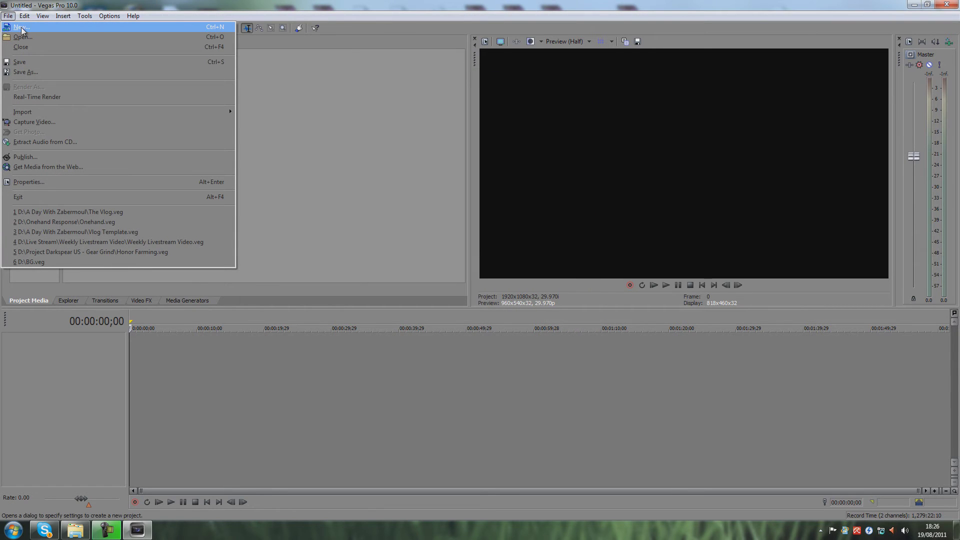
click(21, 27)
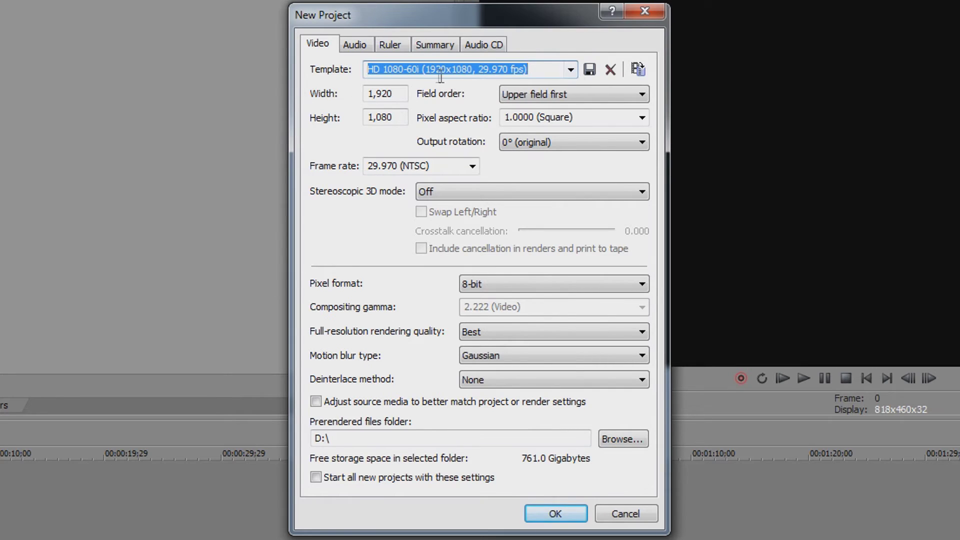
Keep the HD 1080-60i template and the 8-bit pixel format
click(570, 70)
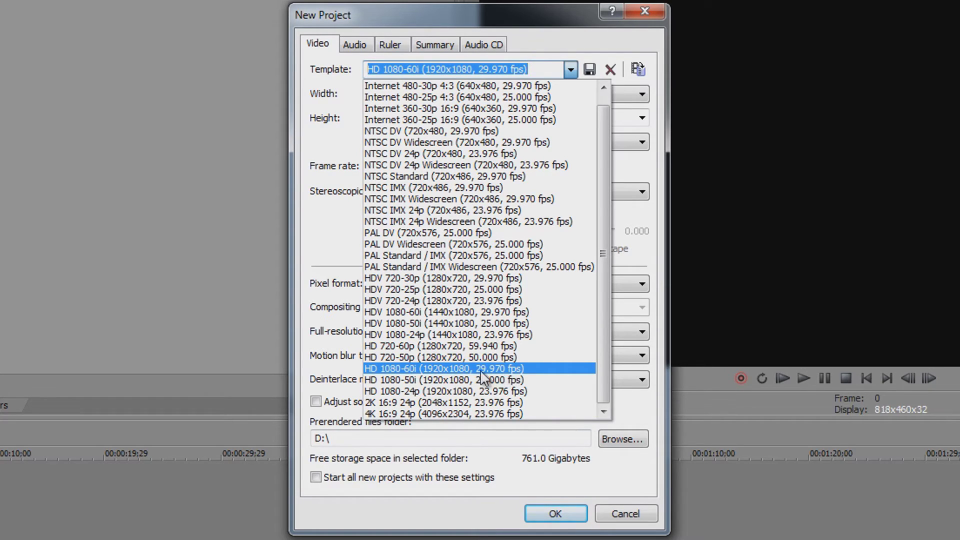
click(451, 368)
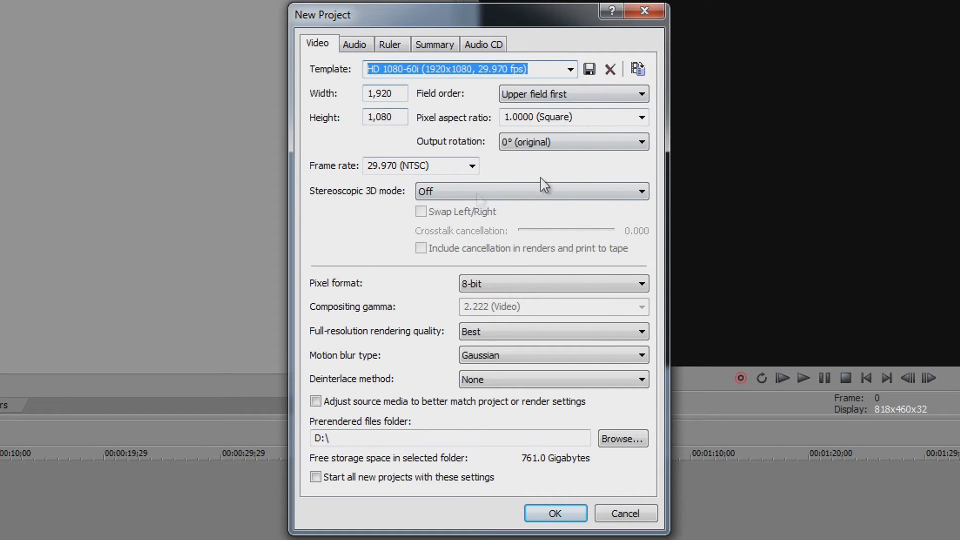
key(Delete)
click(523, 288)
click(523, 287)
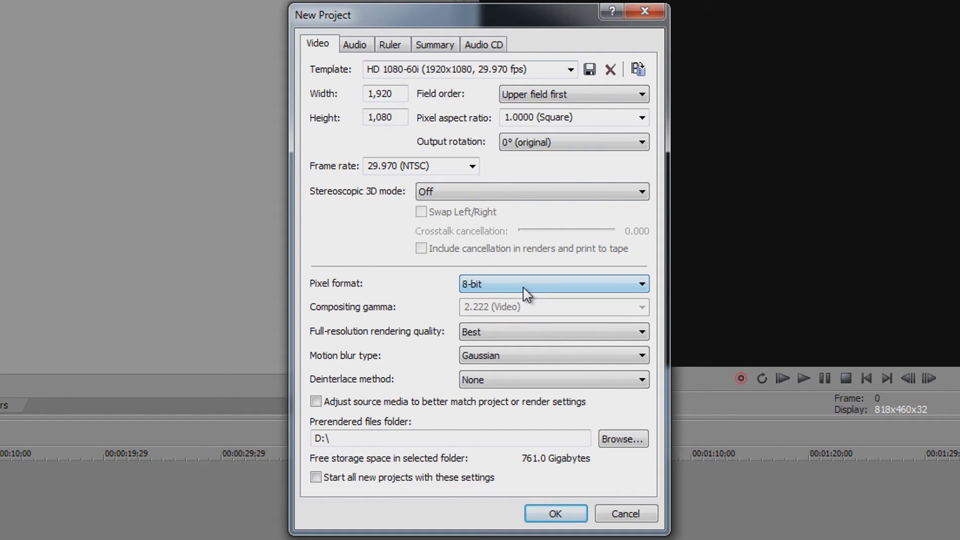
Set rendering quality to Best, keep Gaussian motion blur and deinterlacing None, then close
click(511, 334)
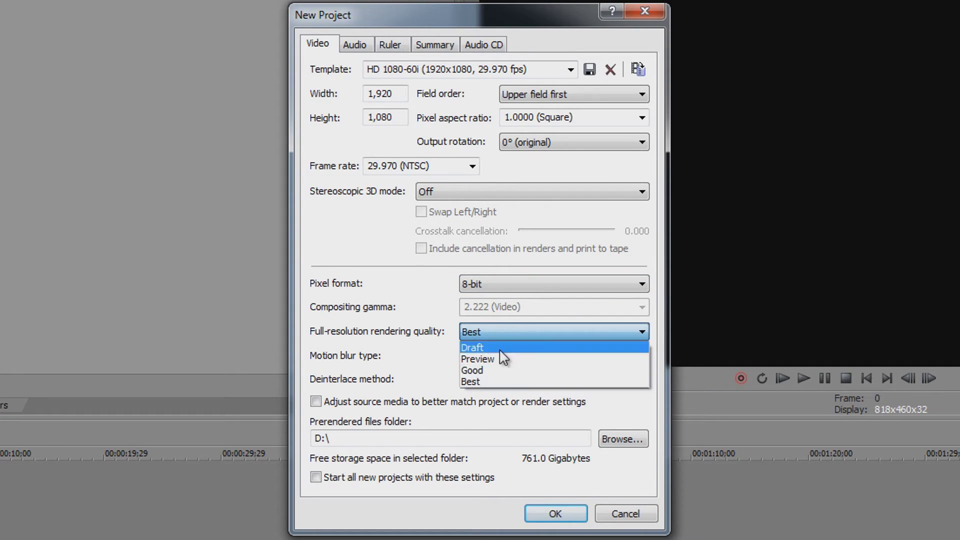
click(479, 381)
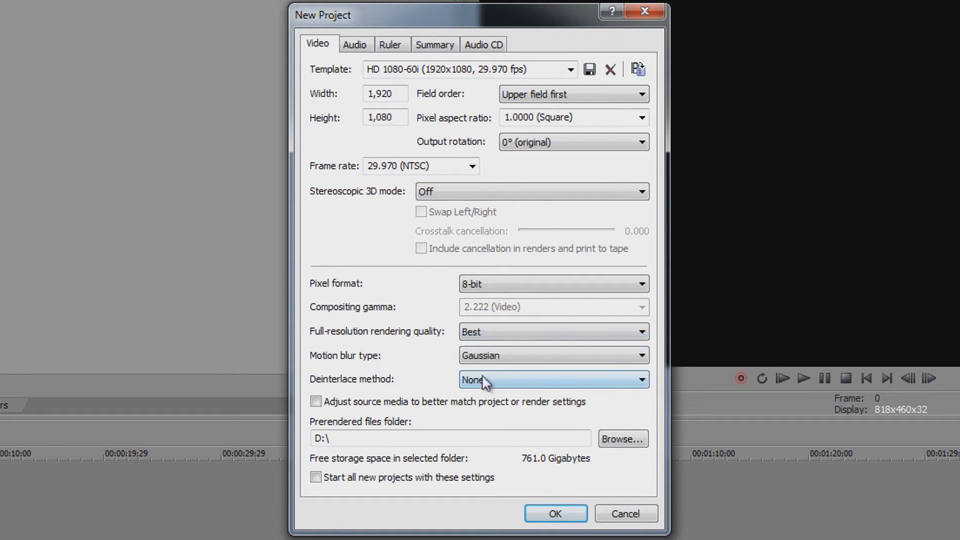
click(494, 356)
click(494, 356)
click(493, 381)
click(492, 379)
click(506, 380)
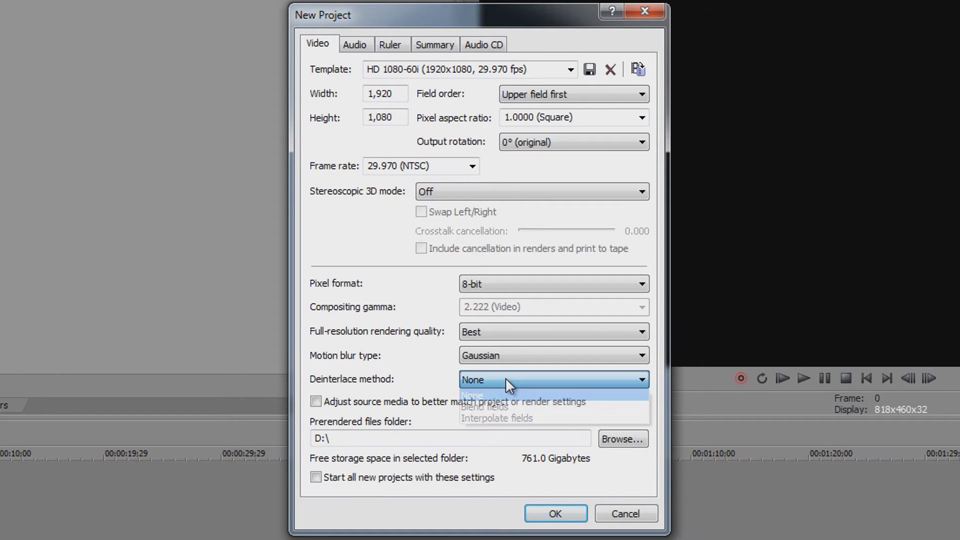
click(506, 379)
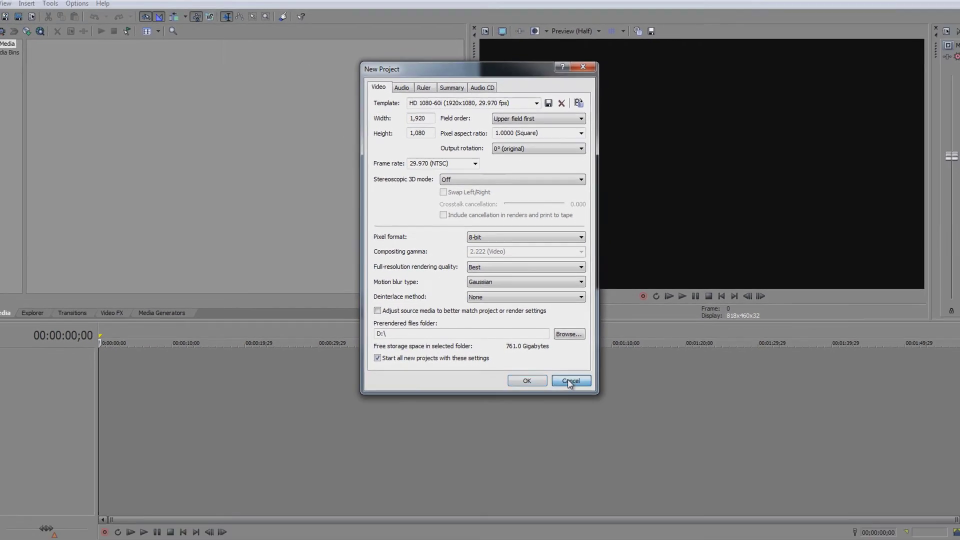
click(556, 513)
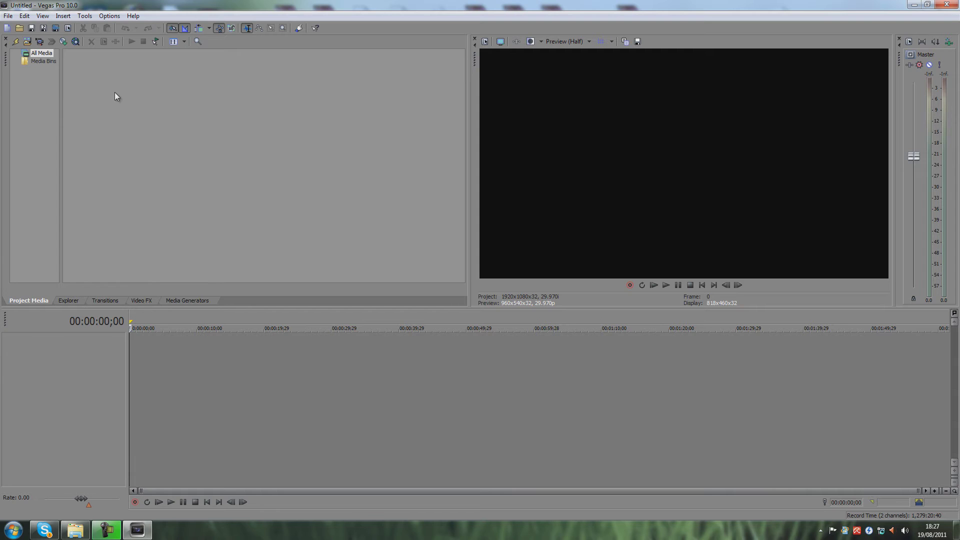
click(8, 15)
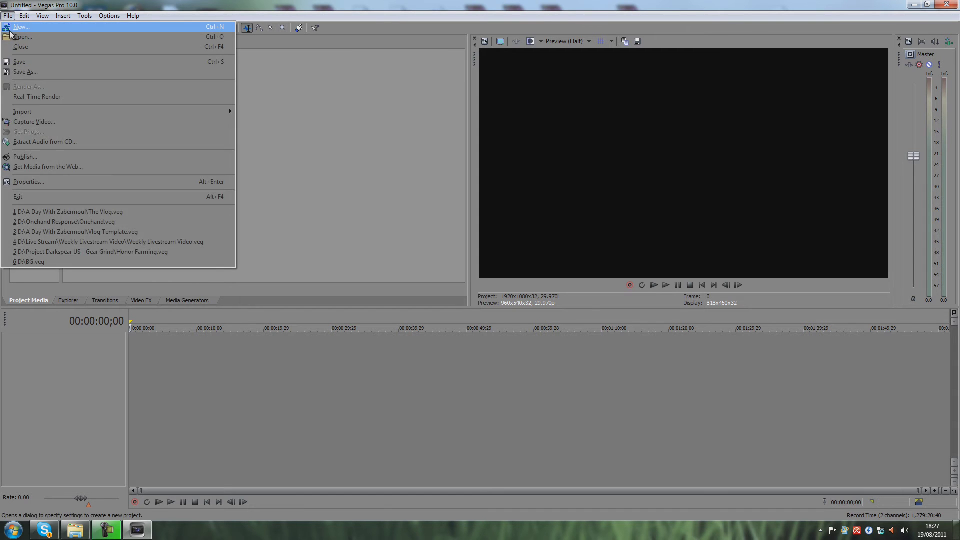
click(15, 24)
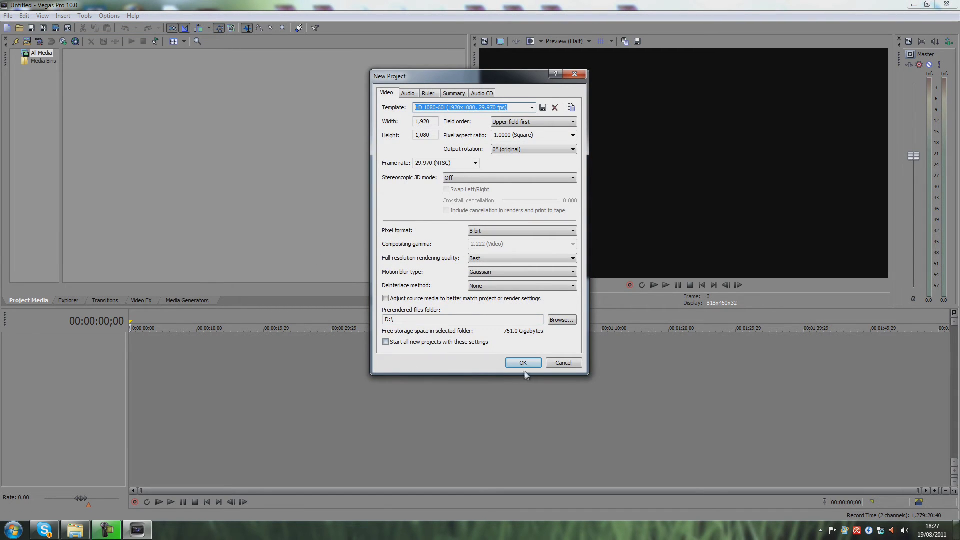
click(560, 363)
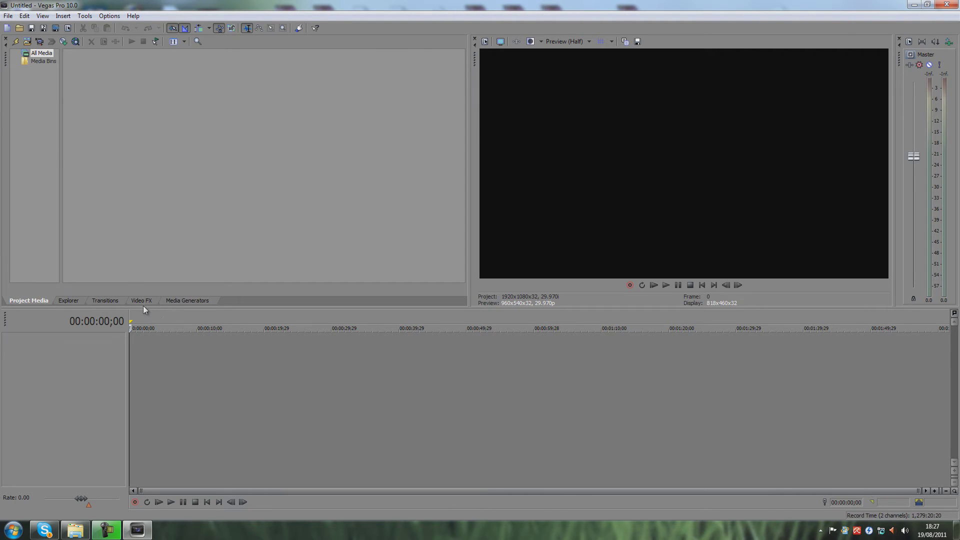
Drag the Black Solid Color preset onto a new video track and loop-select the clip
click(183, 301)
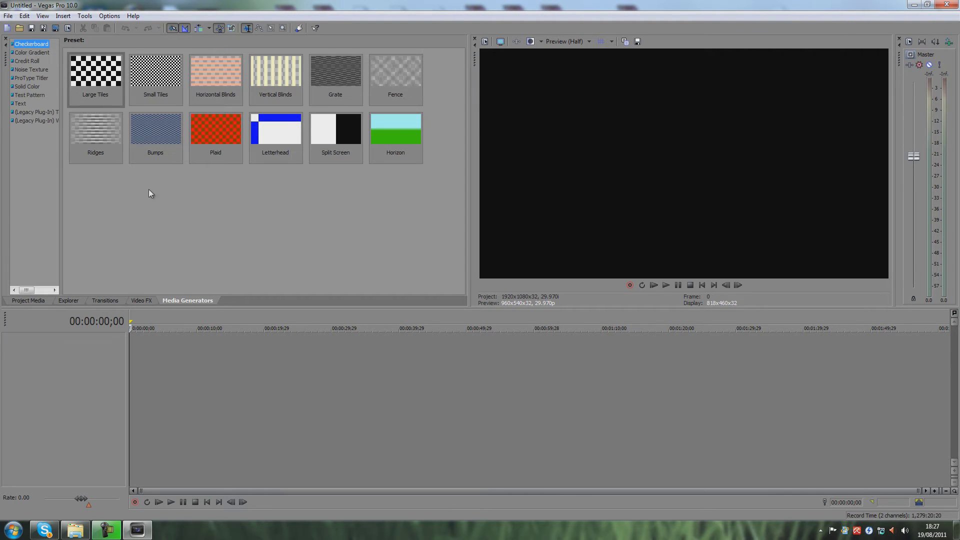
click(27, 86)
drag(156, 74, 160, 76)
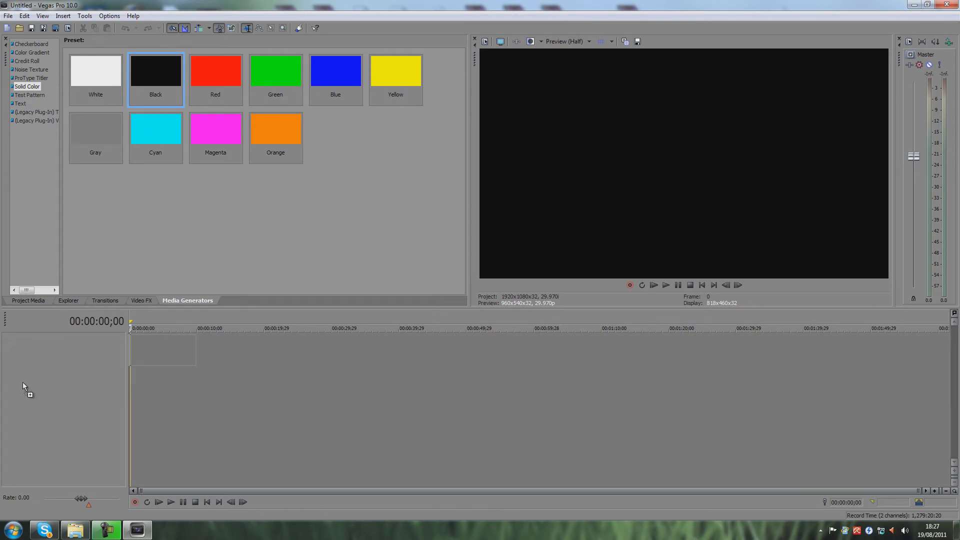
drag(23, 383, 23, 382)
click(418, 73)
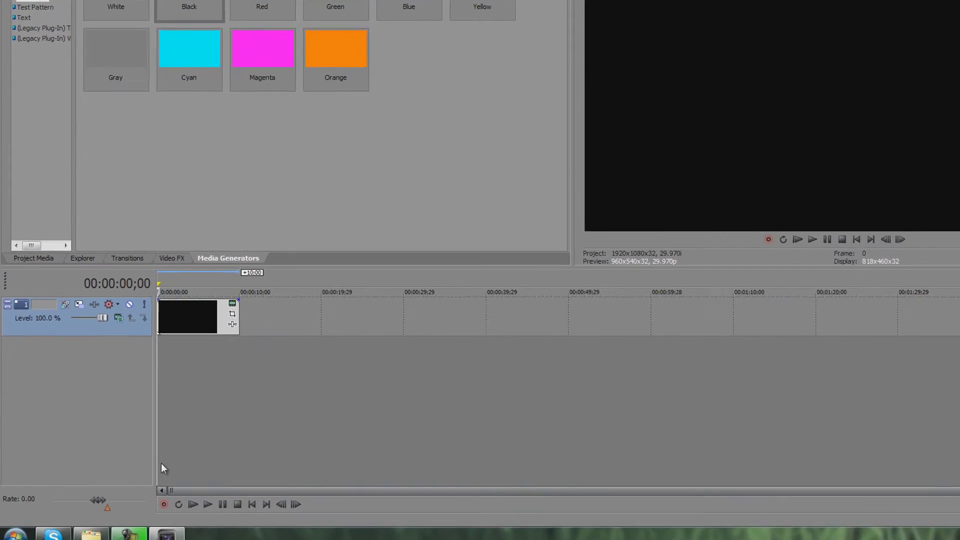
double_click(162, 465)
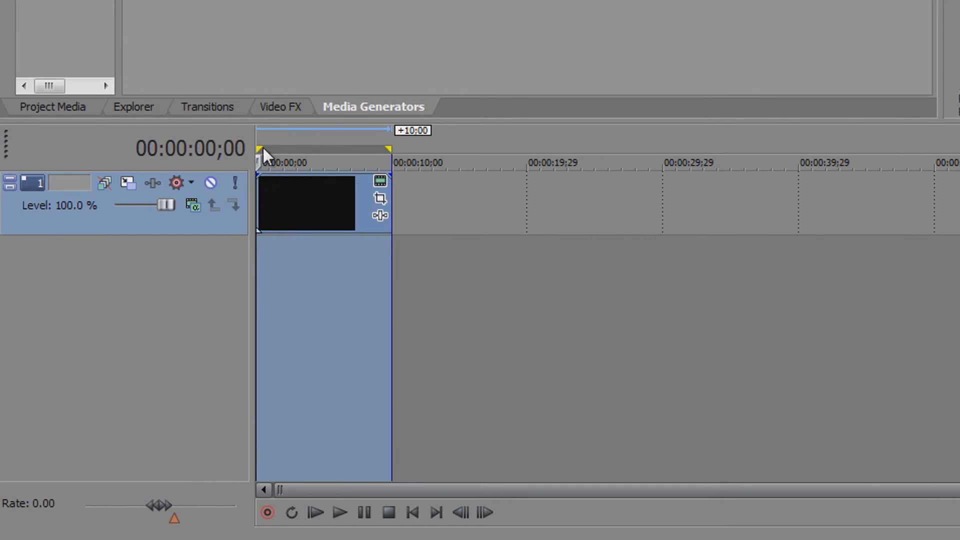
Put the playhead at the clip's end, 00:00:10;00, and zoom in there
click(388, 328)
scroll(200, 335, up, 10)
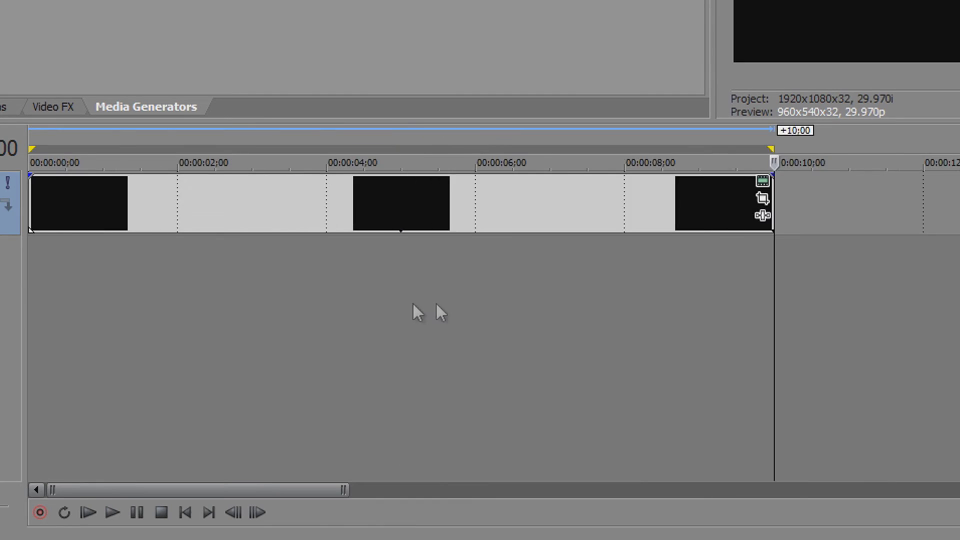
scroll(813, 256, up, 2)
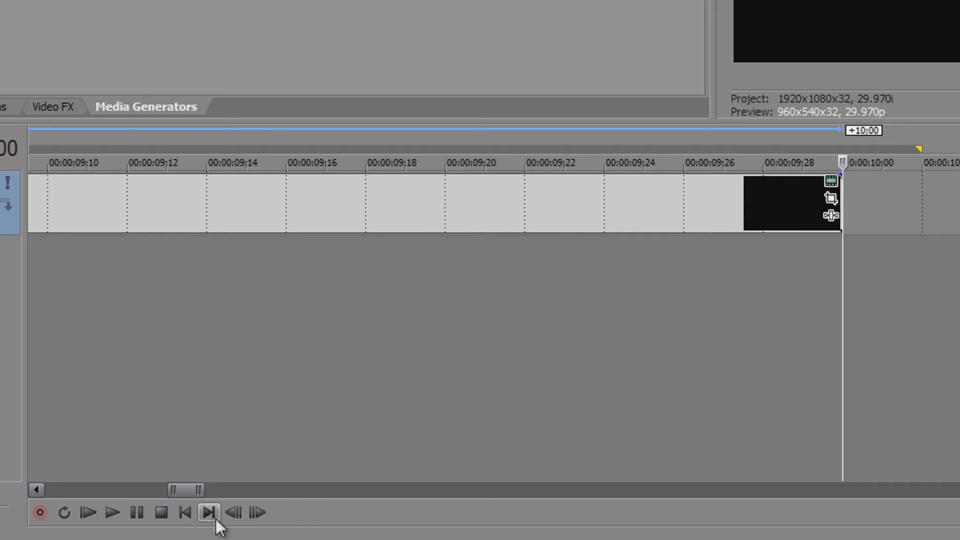
Send the playhead to the project start and zoom the timeline out to the whole clip
click(185, 512)
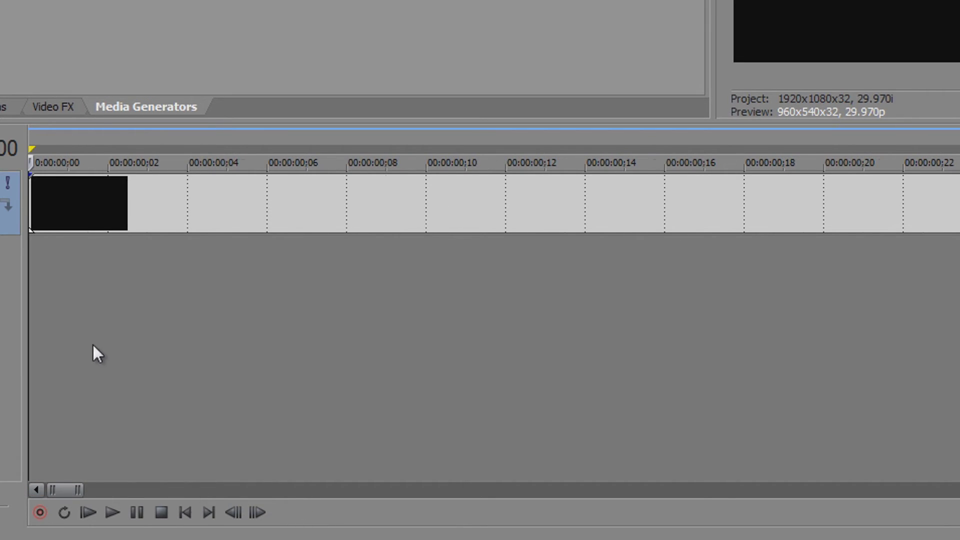
scroll(125, 341, up, 5)
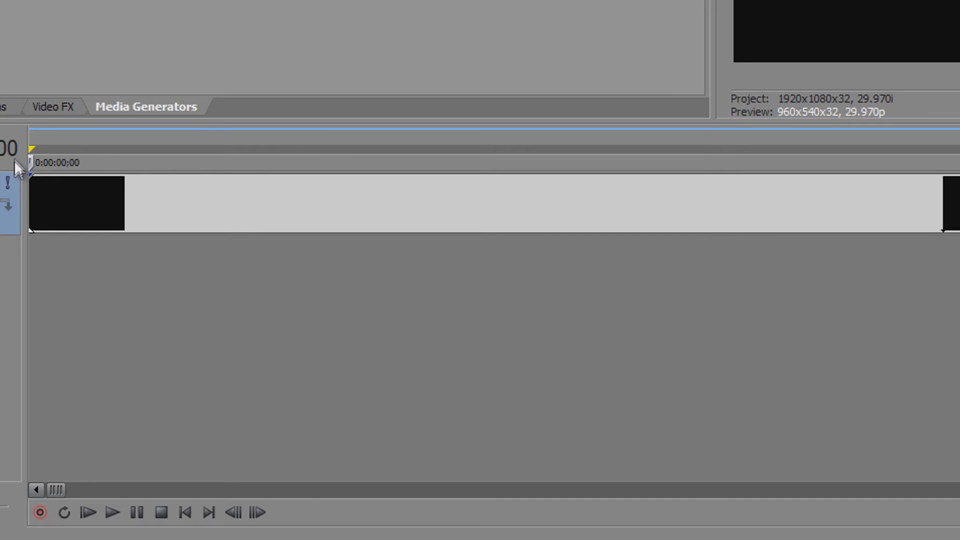
scroll(124, 259, down, 5)
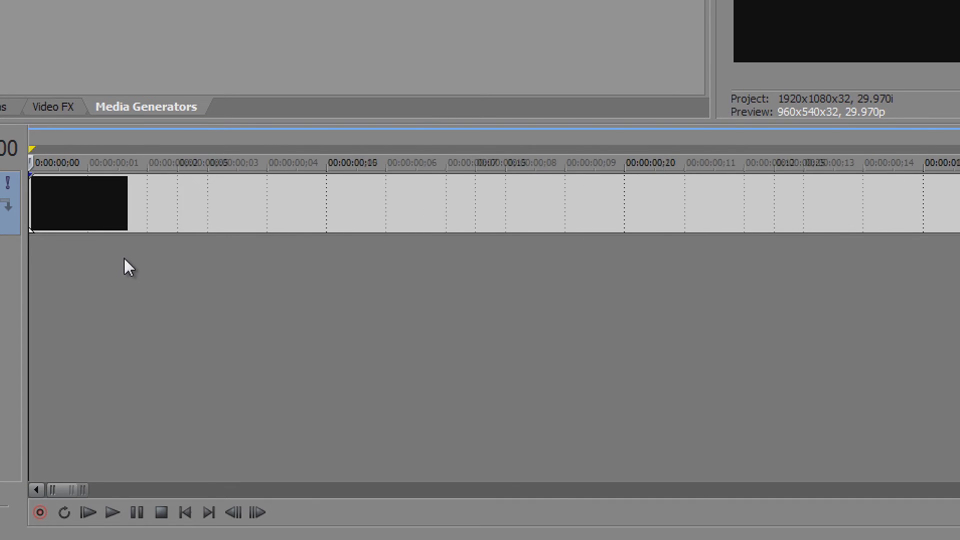
scroll(509, 270, down, 8)
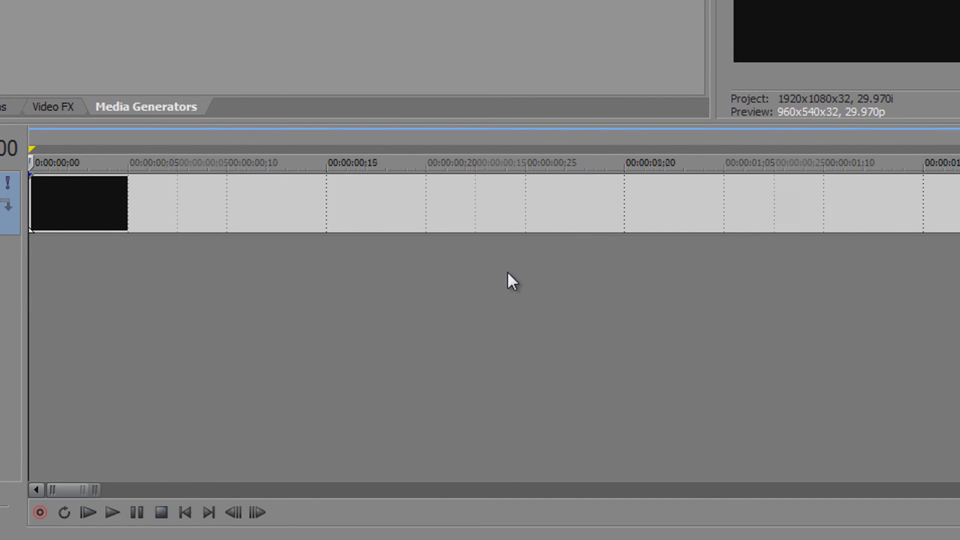
scroll(509, 280, up, 3)
scroll(515, 302, down, 2)
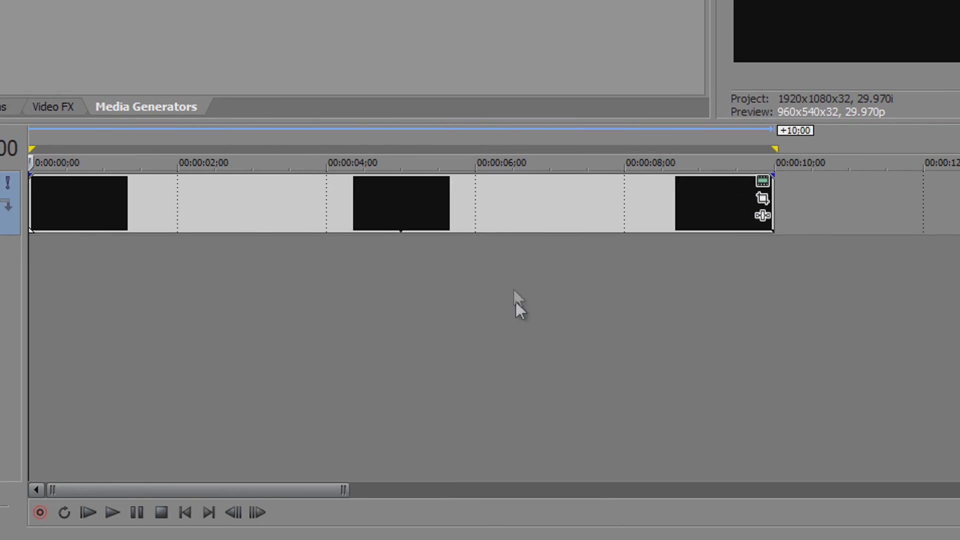
scroll(506, 299, up, 2)
scroll(520, 288, down, 2)
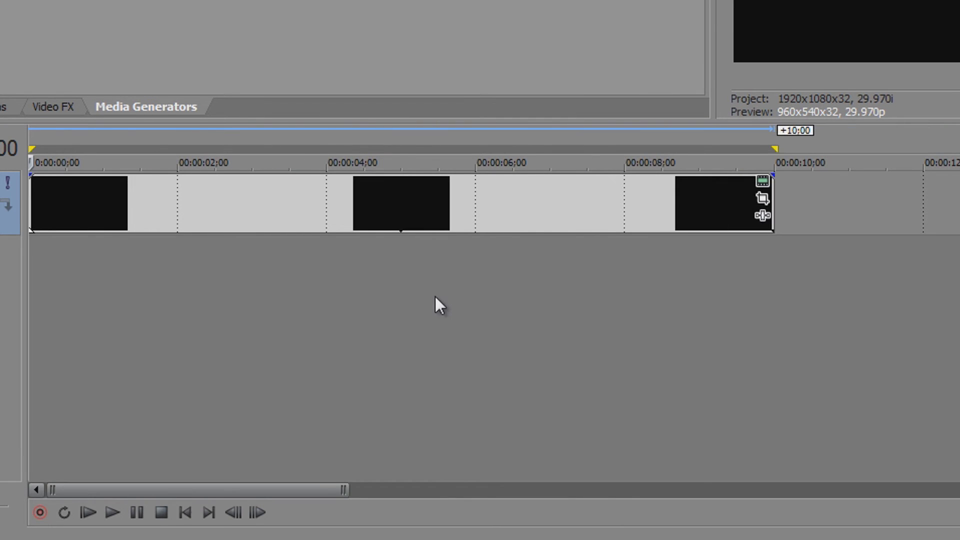
scroll(431, 300, down, 3)
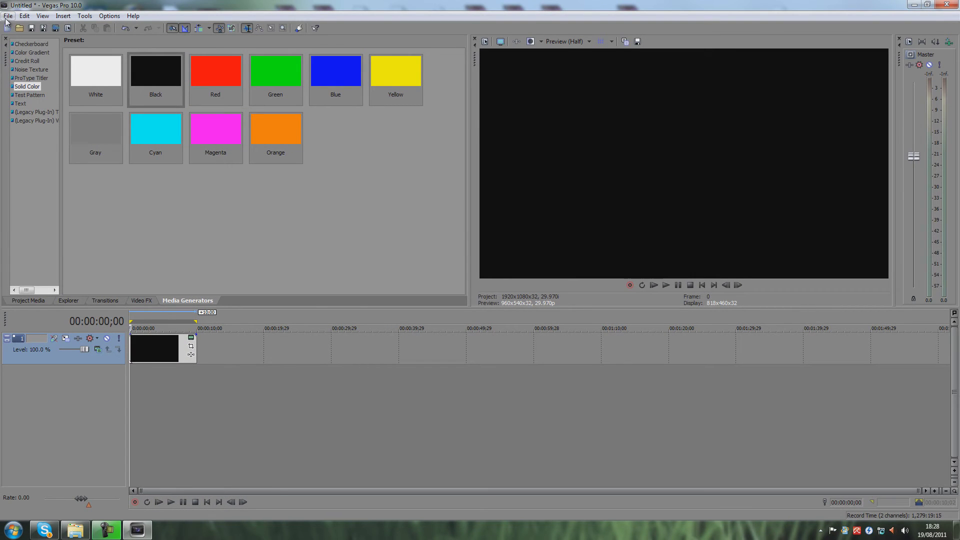
Open File > Render As and enable 'Save project markers in media file'
click(8, 17)
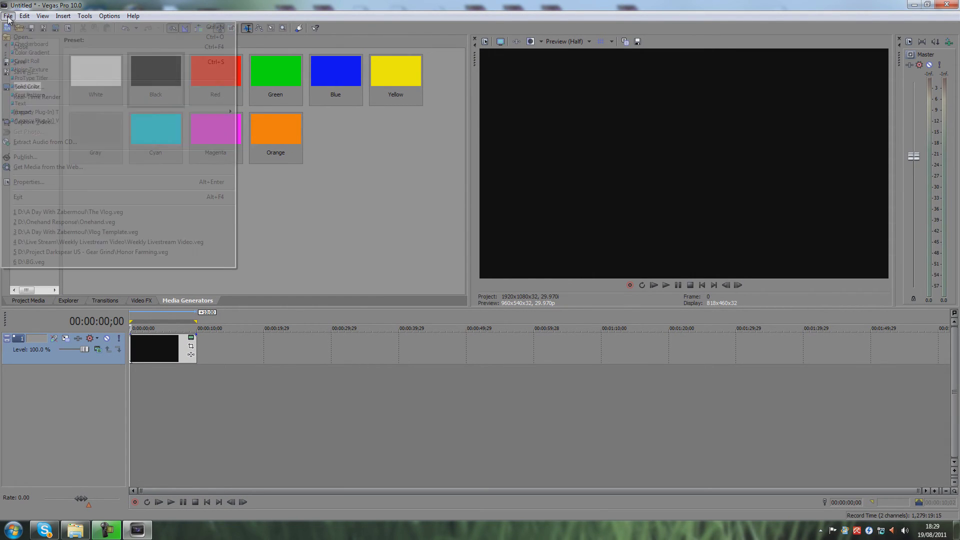
click(29, 91)
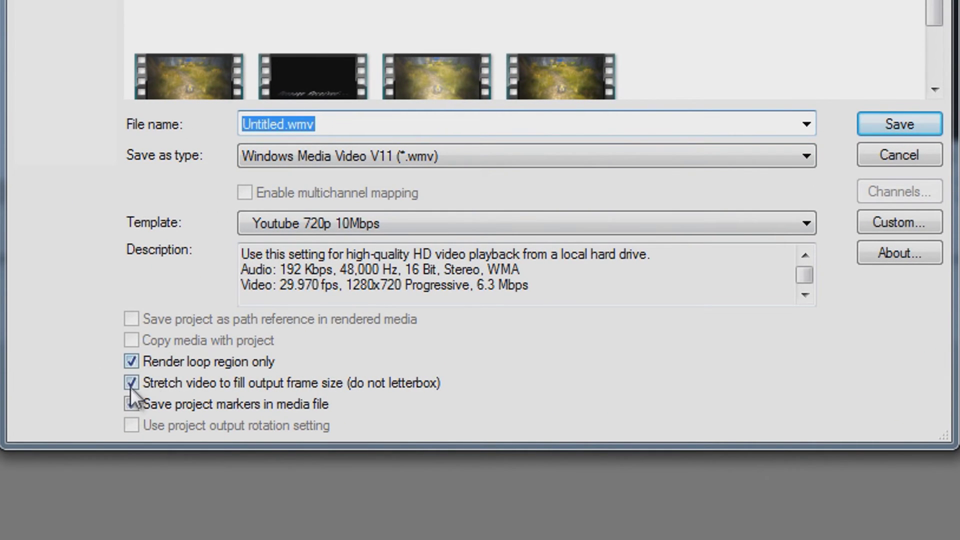
click(133, 403)
click(363, 160)
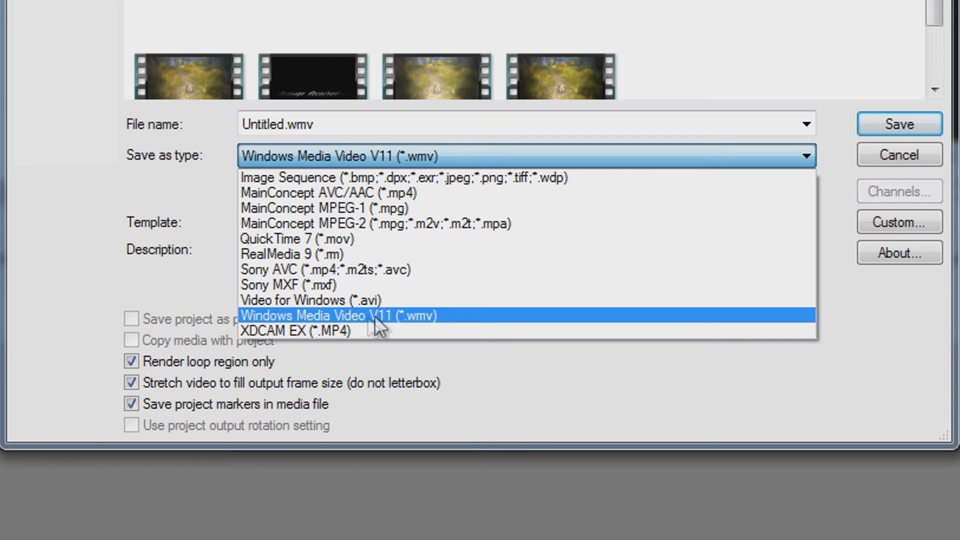
click(326, 316)
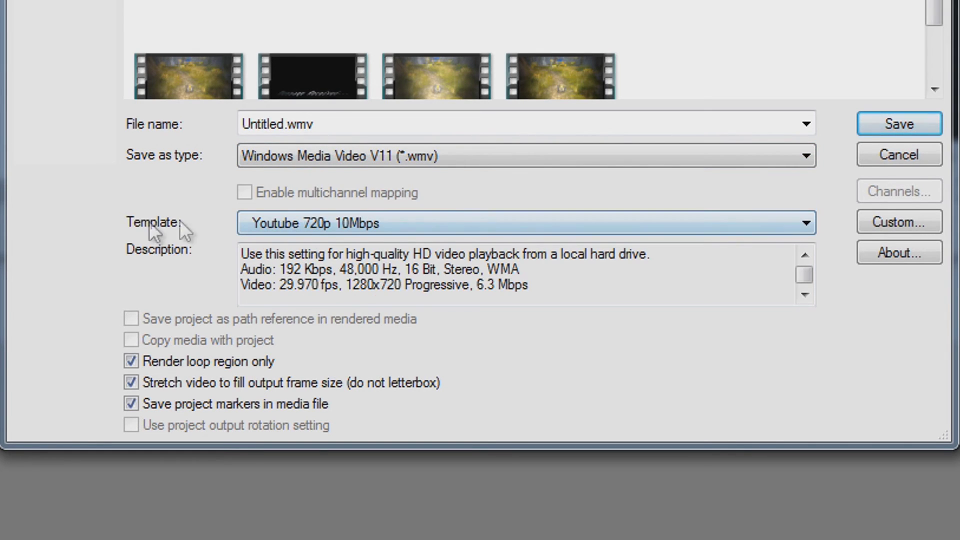
click(373, 223)
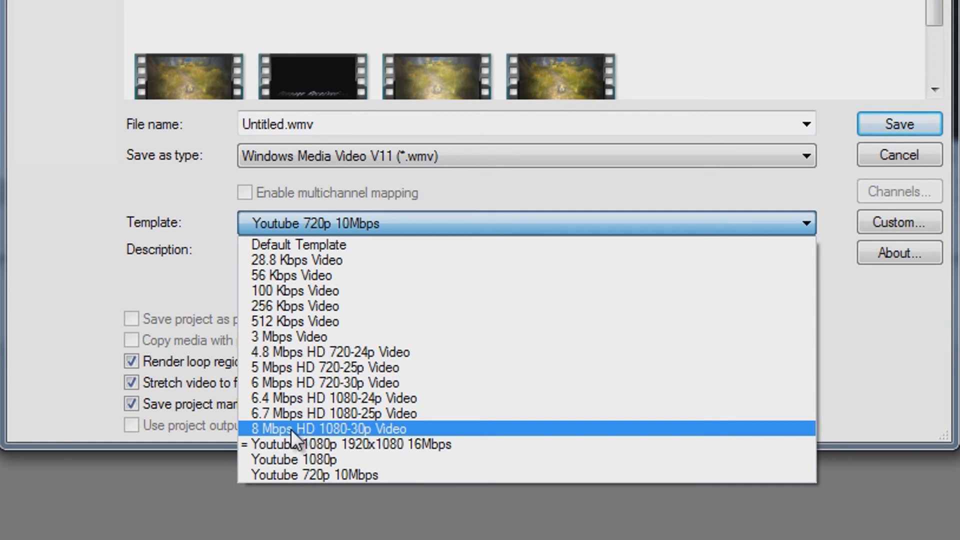
Choose the 8 Mbps HD 1080-30p Video template and open its Custom Settings
click(335, 429)
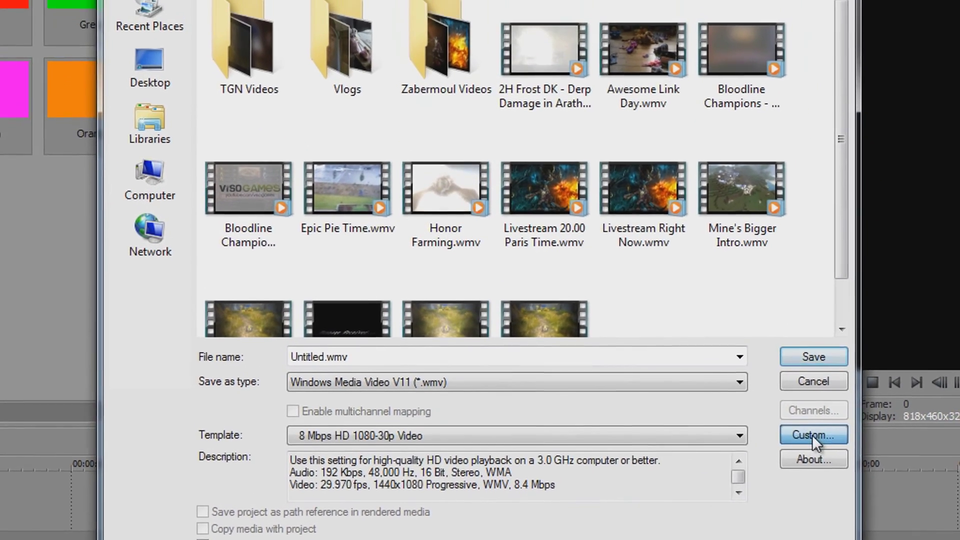
click(822, 410)
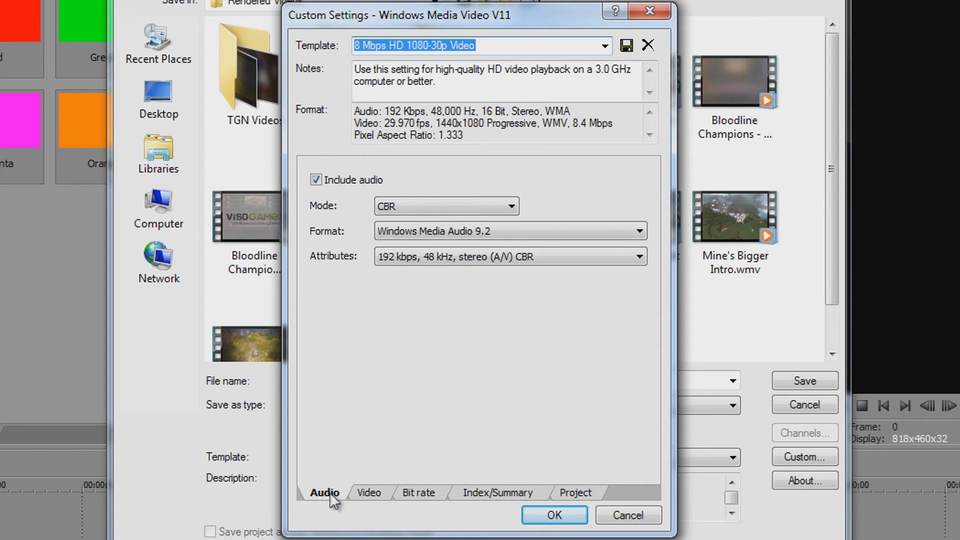
click(371, 493)
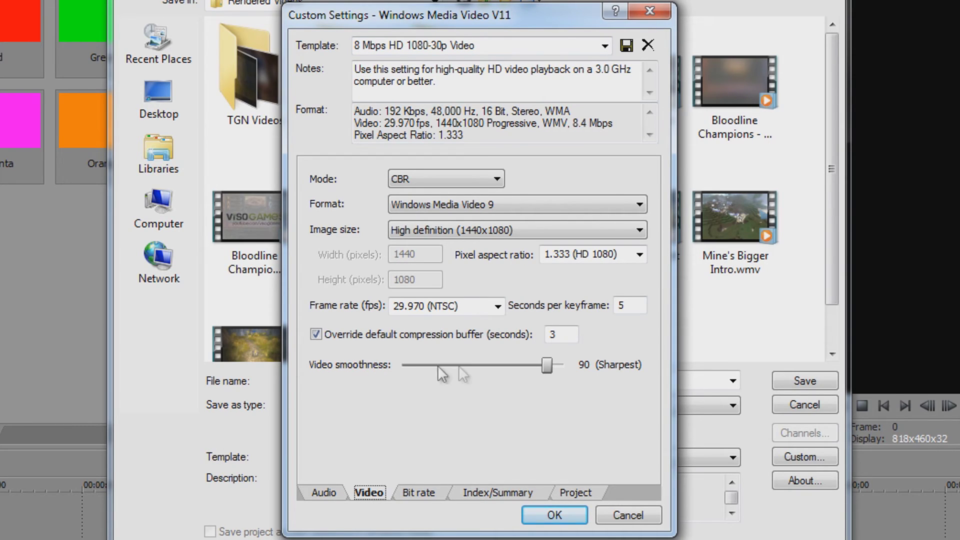
drag(547, 365, 631, 368)
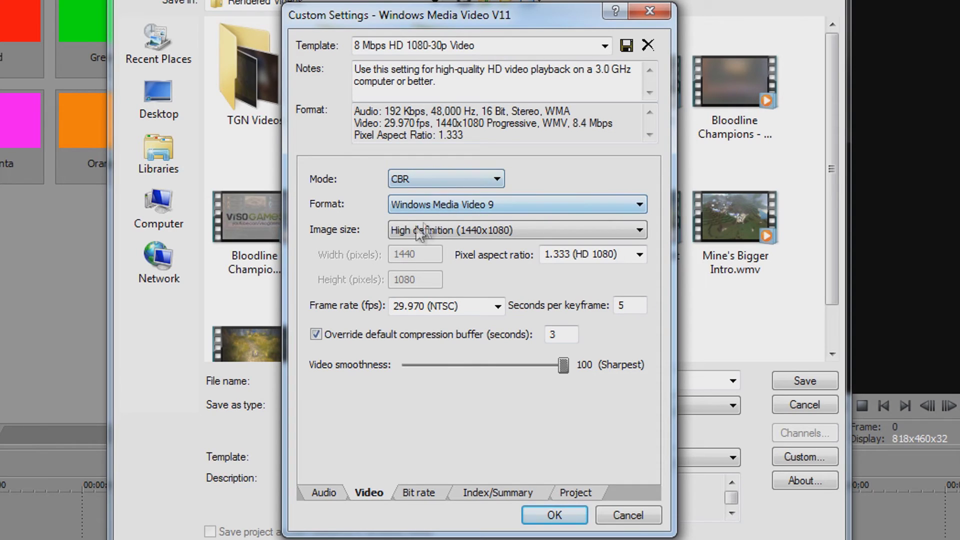
click(461, 233)
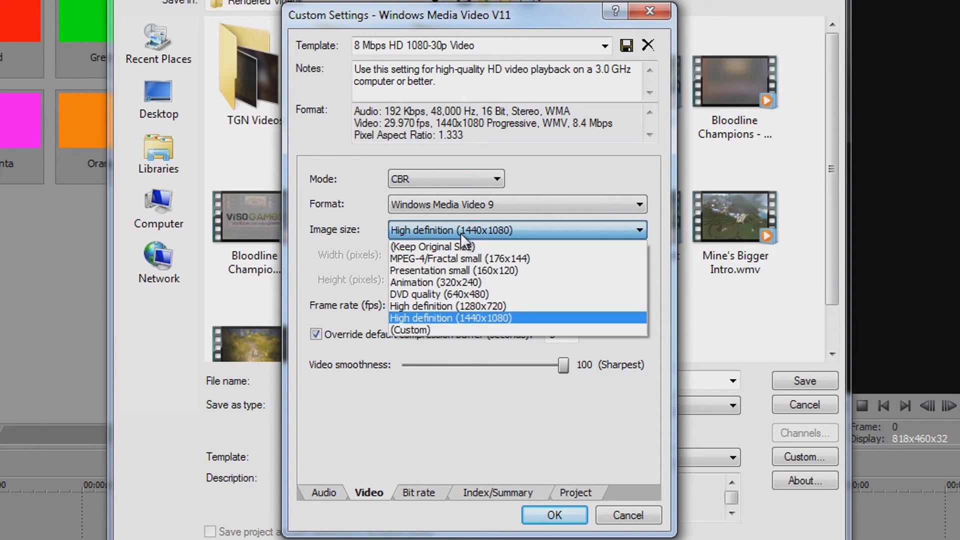
Set a custom image size with width 1920 and square 1.000 pixel aspect ratio
click(425, 330)
click(425, 255)
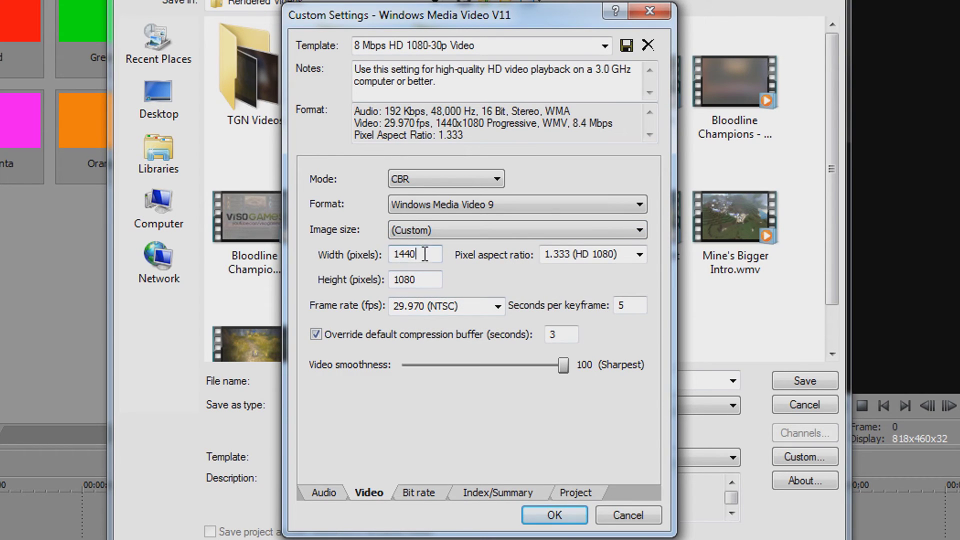
drag(425, 255, 353, 254)
text(1920)
click(639, 255)
click(603, 270)
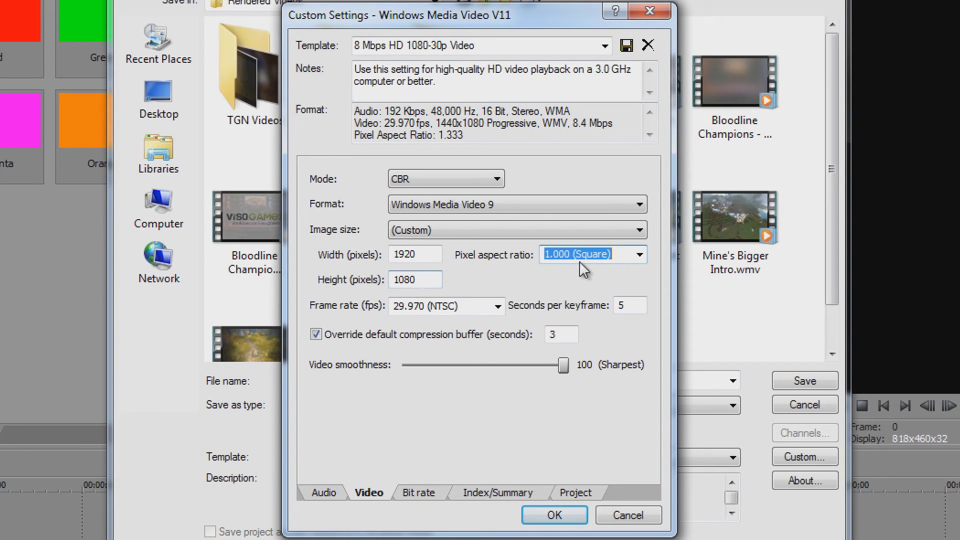
Correct the image height to 1080
click(427, 280)
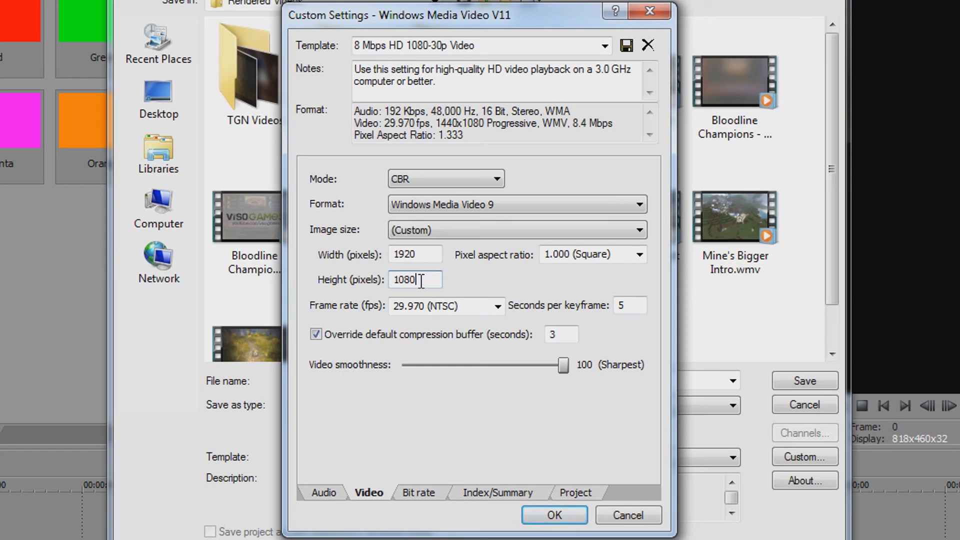
drag(427, 279, 406, 281)
click(429, 280)
key(BackSpace)
key(BackSpace)
text(72)
key(BackSpace)
key(BackSpace)
text(80)
click(421, 491)
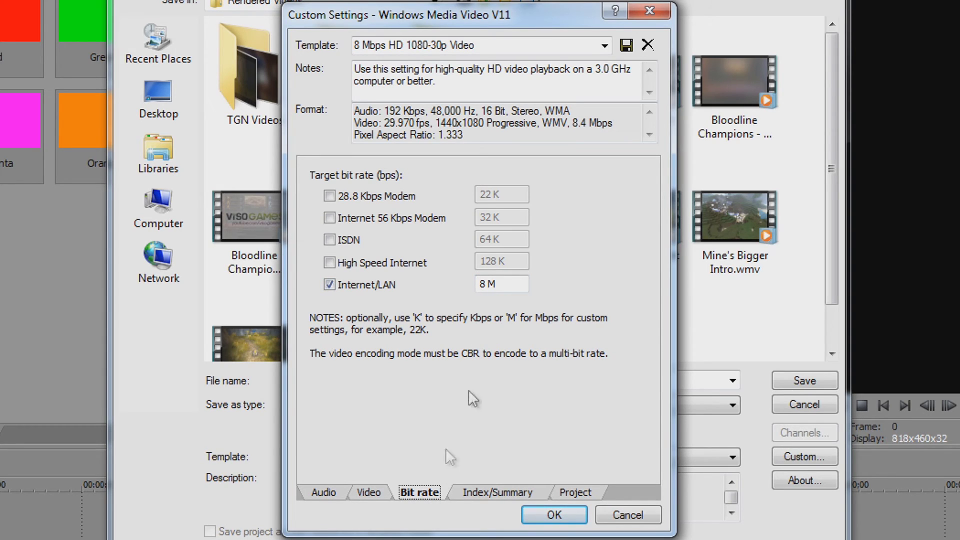
Replace the Internet/LAN target bit rate of 8 M with 16M
double_click(483, 286)
text(3)
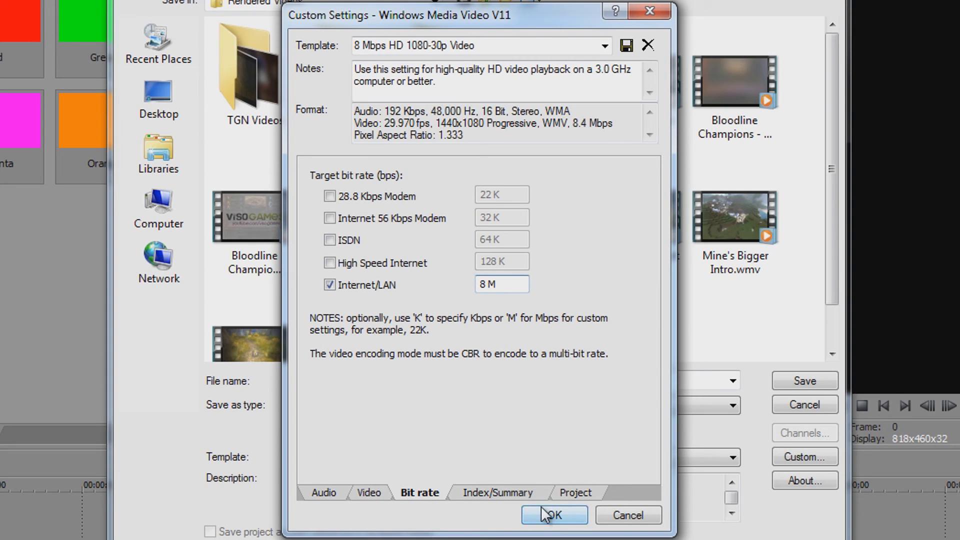
key(BackSpace)
text(16)
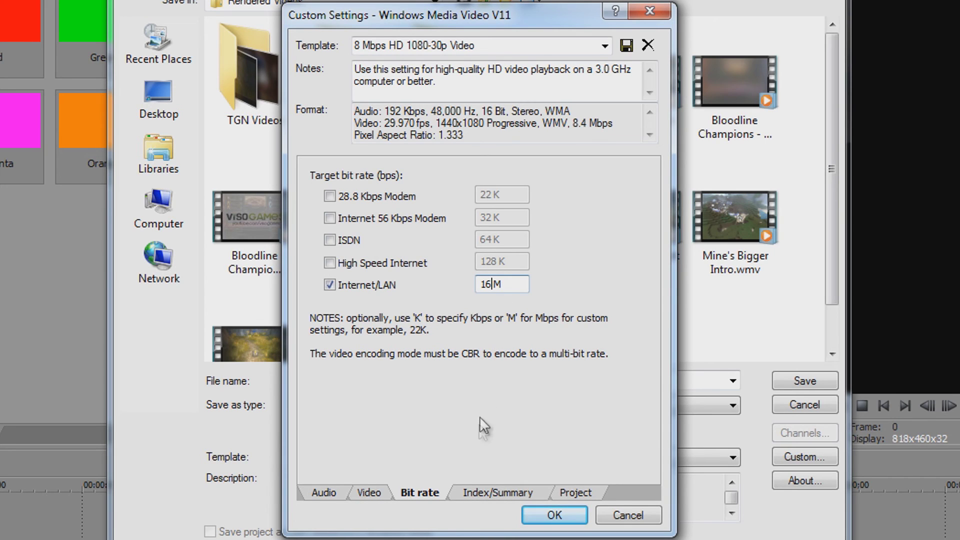
Choose Best as the video rendering quality on the Project tab
click(484, 492)
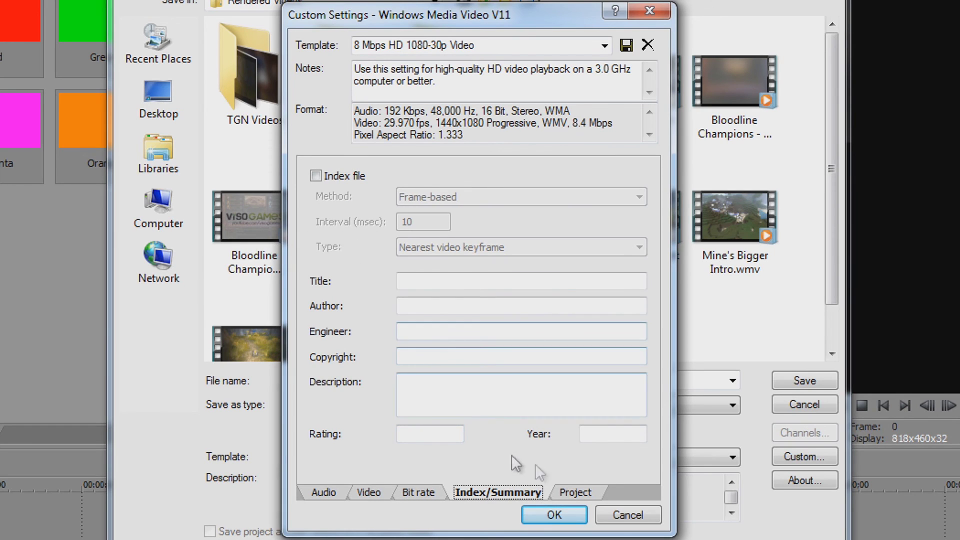
click(578, 492)
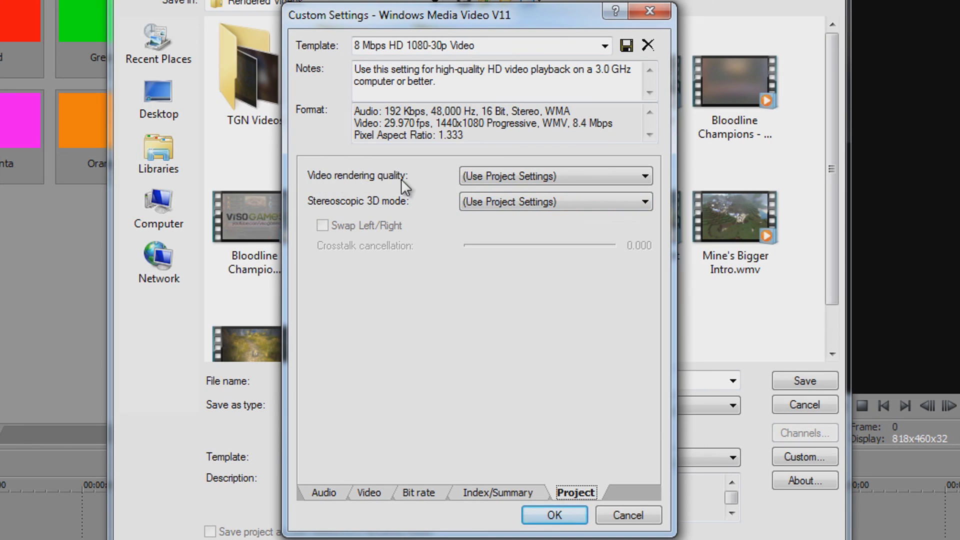
click(546, 176)
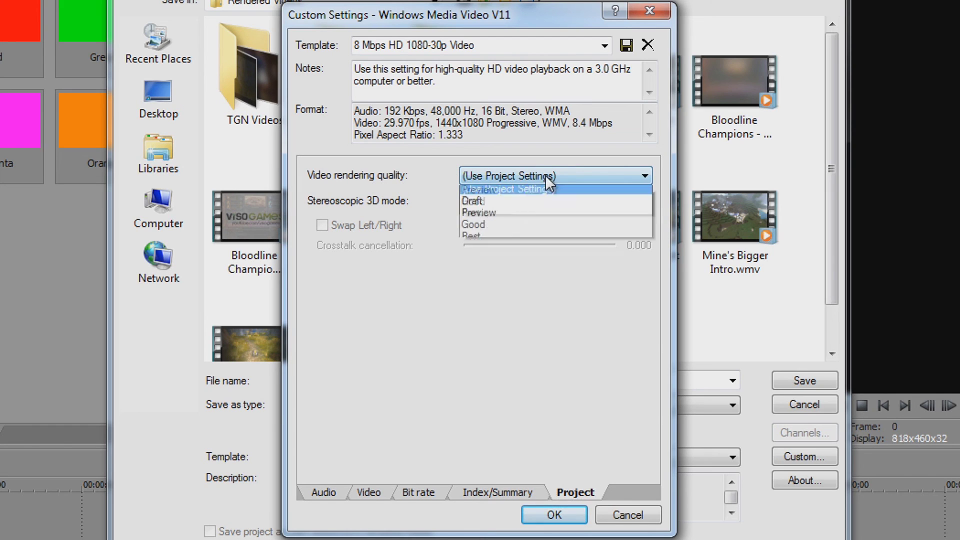
click(506, 240)
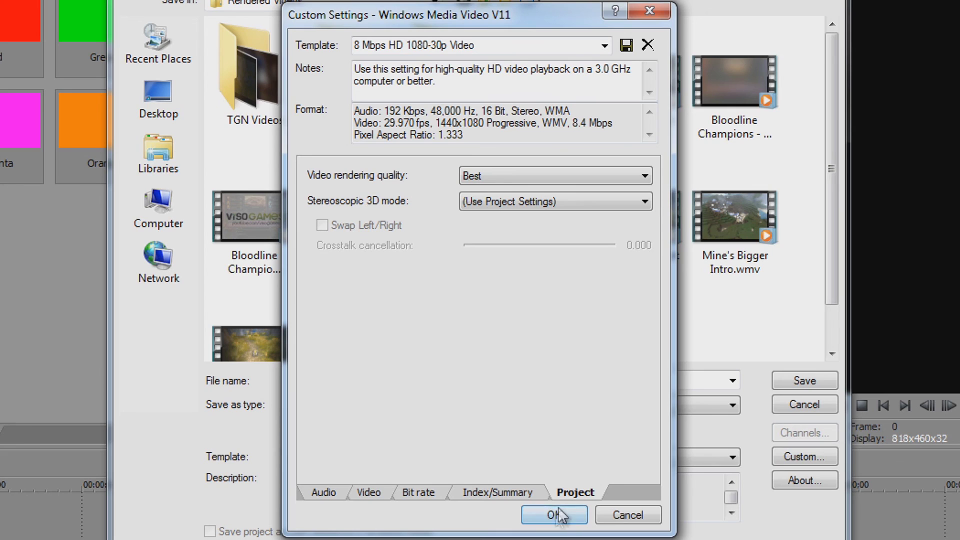
click(484, 45)
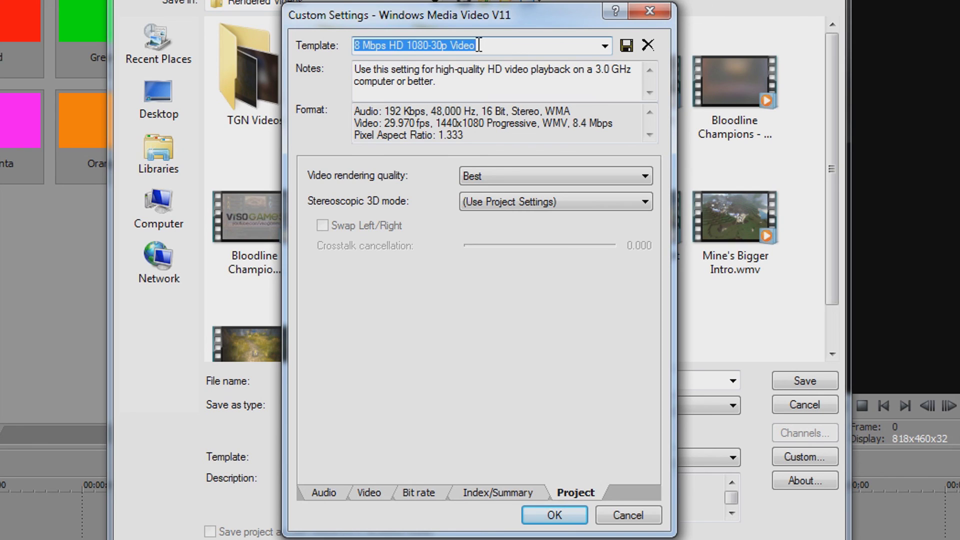
Name the template 'Youtube 1080p', then close Custom Settings and the Render As dialog
text(Youtube )
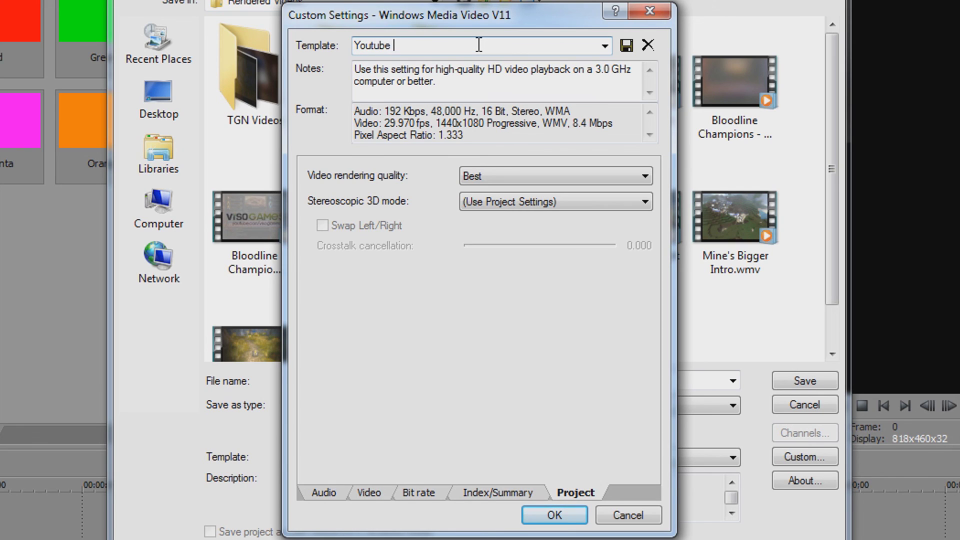
text(1080p)
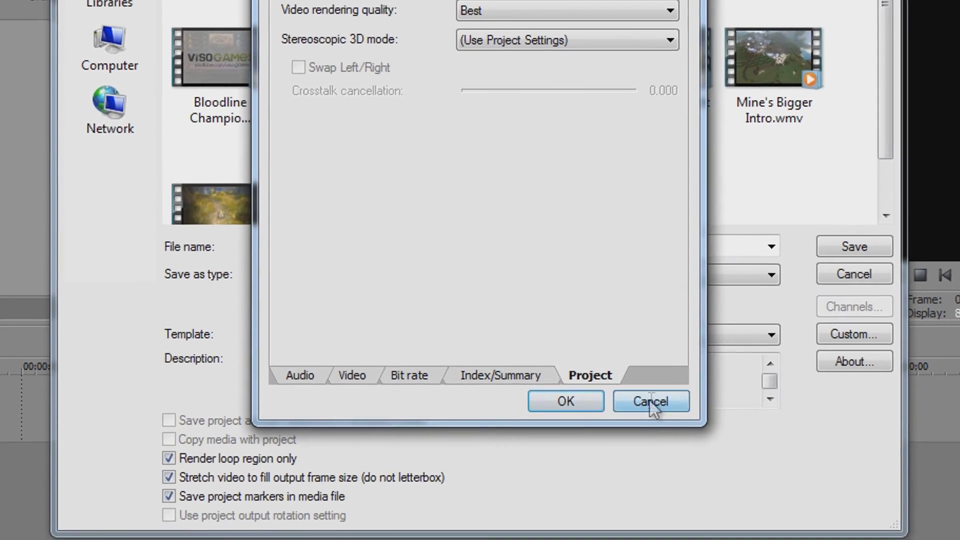
click(629, 515)
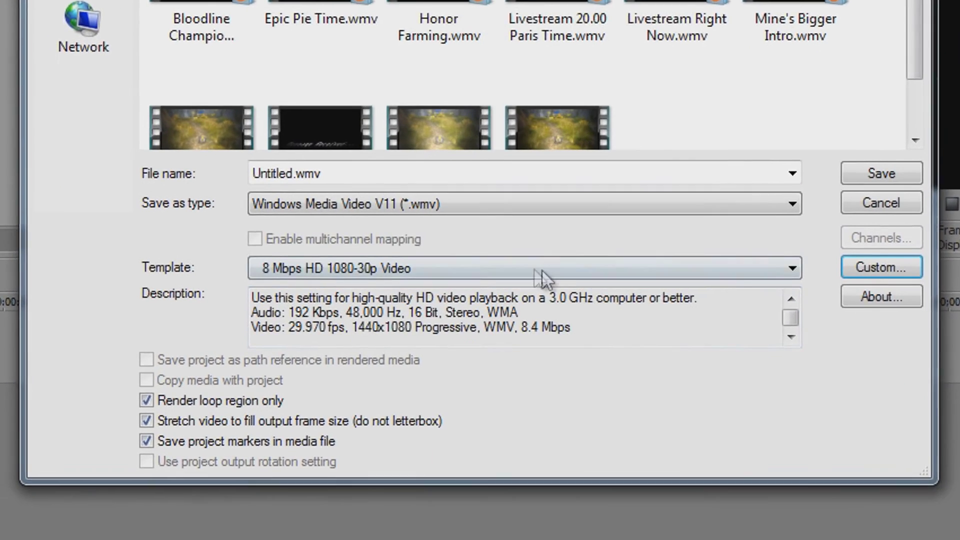
click(541, 269)
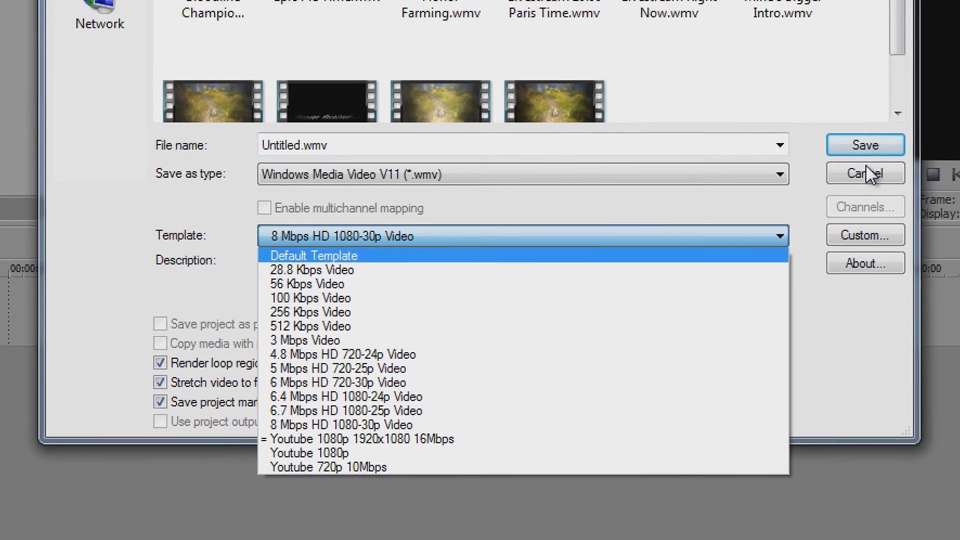
click(865, 173)
click(866, 174)
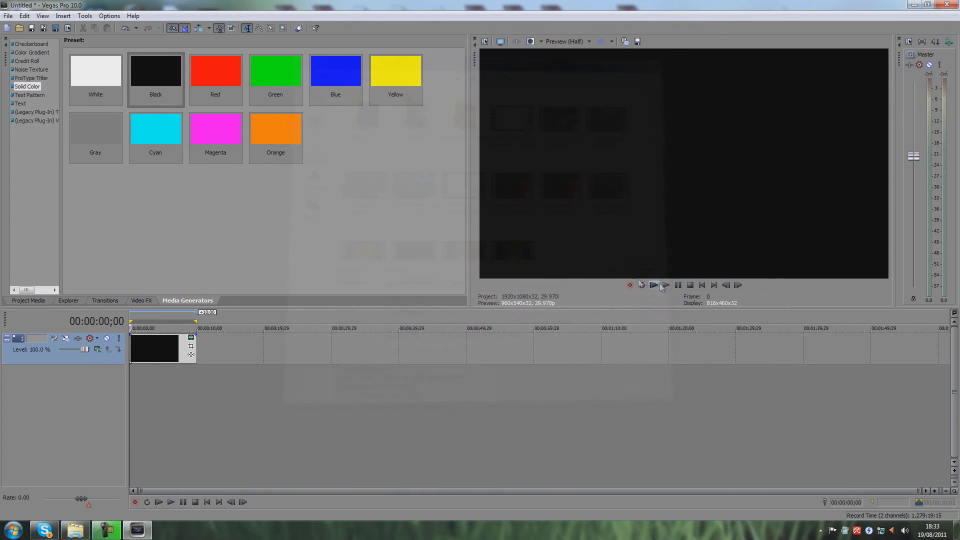
click(42, 16)
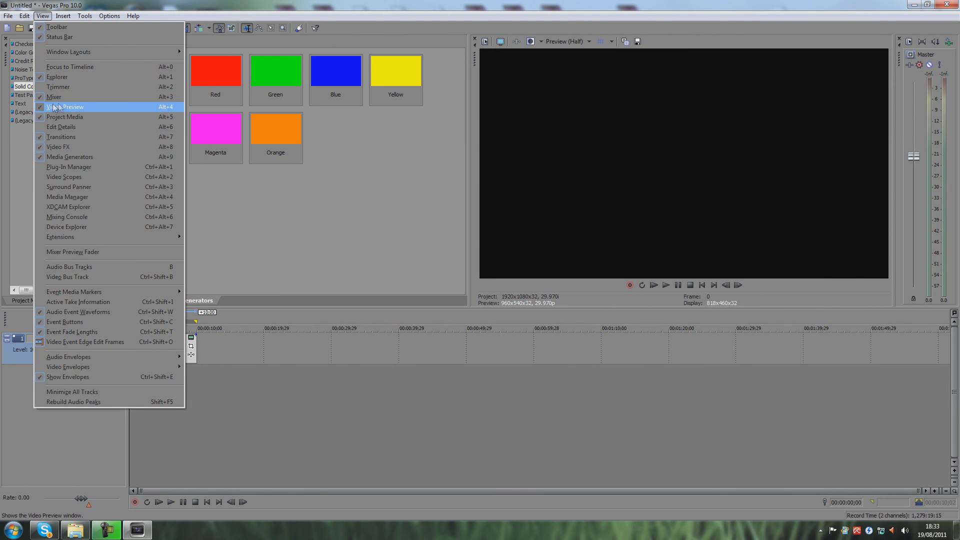
click(70, 107)
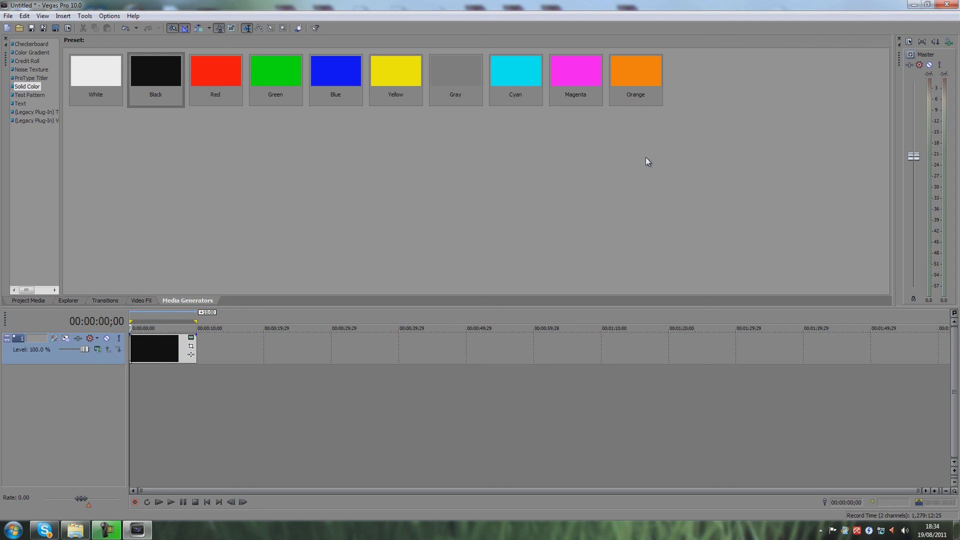
click(43, 16)
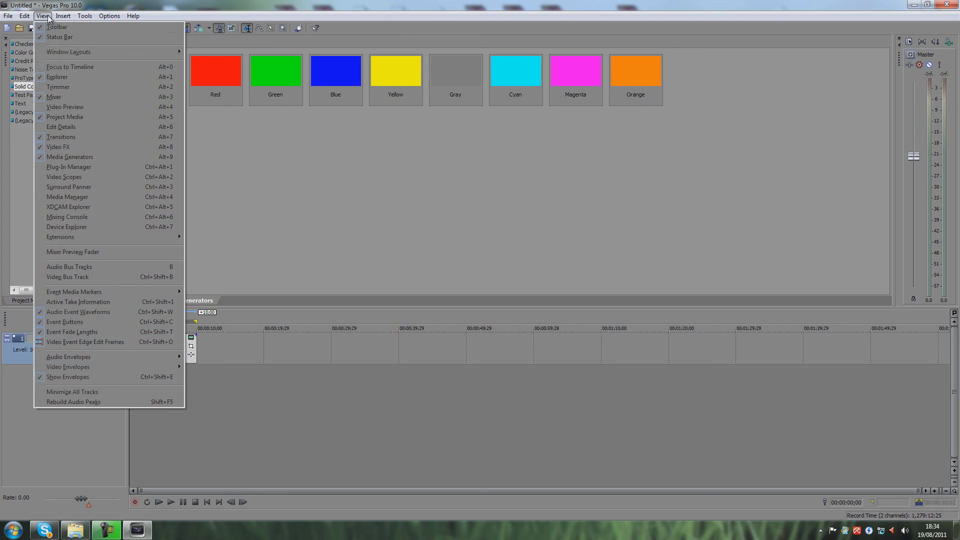
click(57, 103)
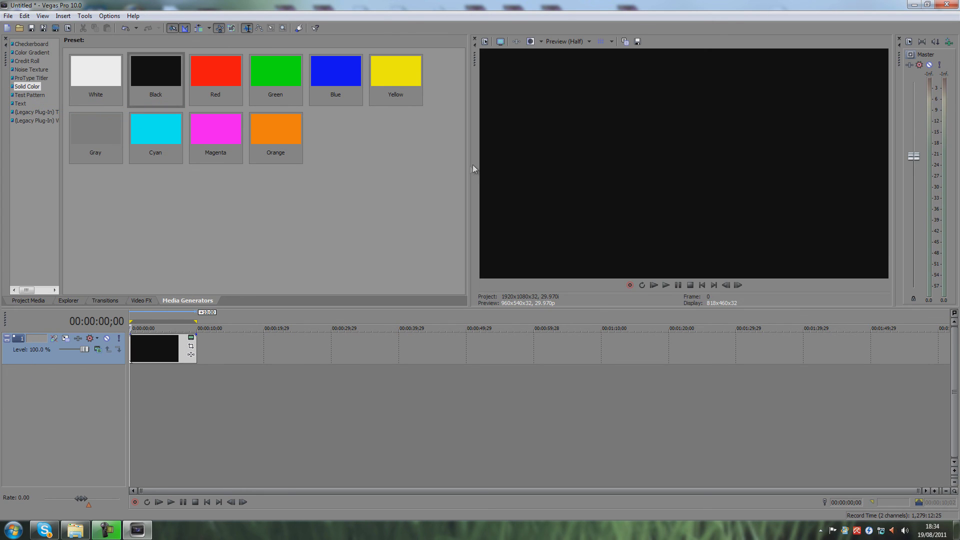